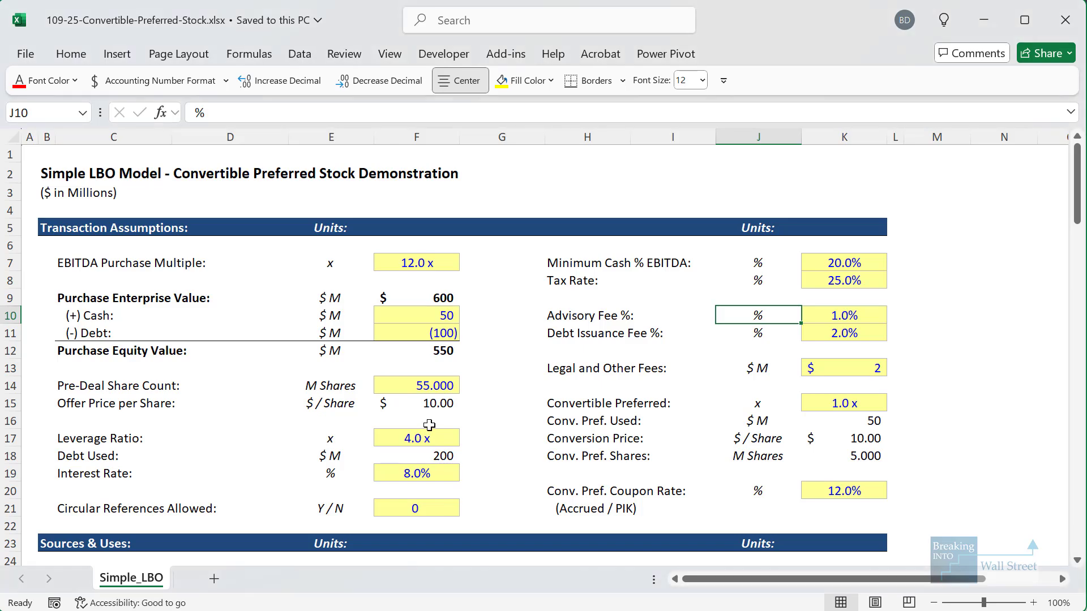
Review the transaction assumptions and examine the Convertible Preferred multiple in K15
left_click(429, 424)
left_click(460, 348)
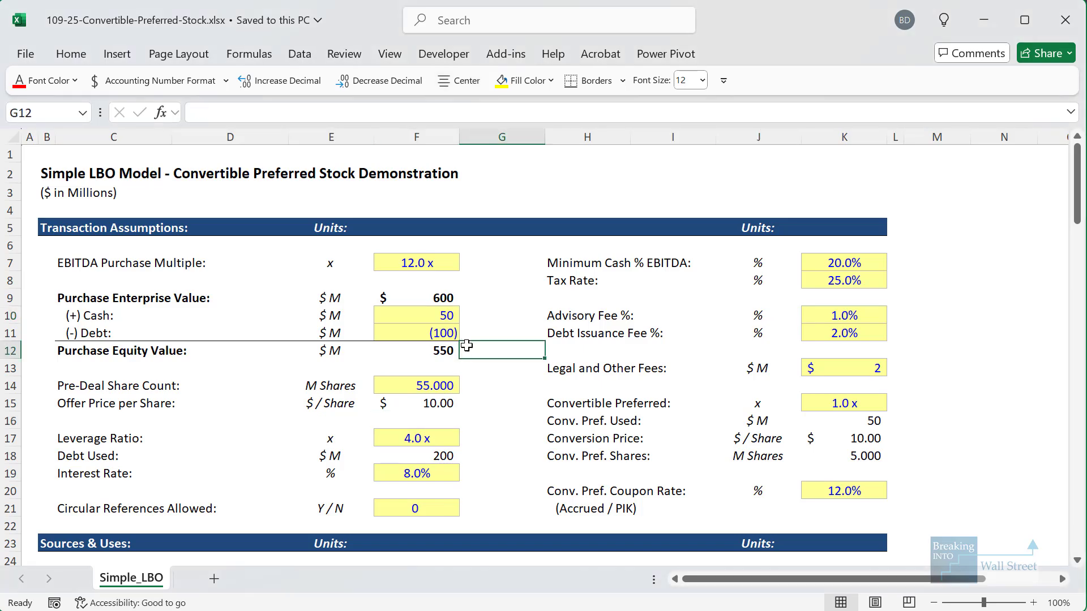
scroll(489, 326, "down", 1)
left_click(495, 313)
scroll(496, 313, "up", 1)
mouse_move(537, 383)
left_mouse_down()
mouse_move(803, 441)
mouse_move(906, 420)
left_mouse_up()
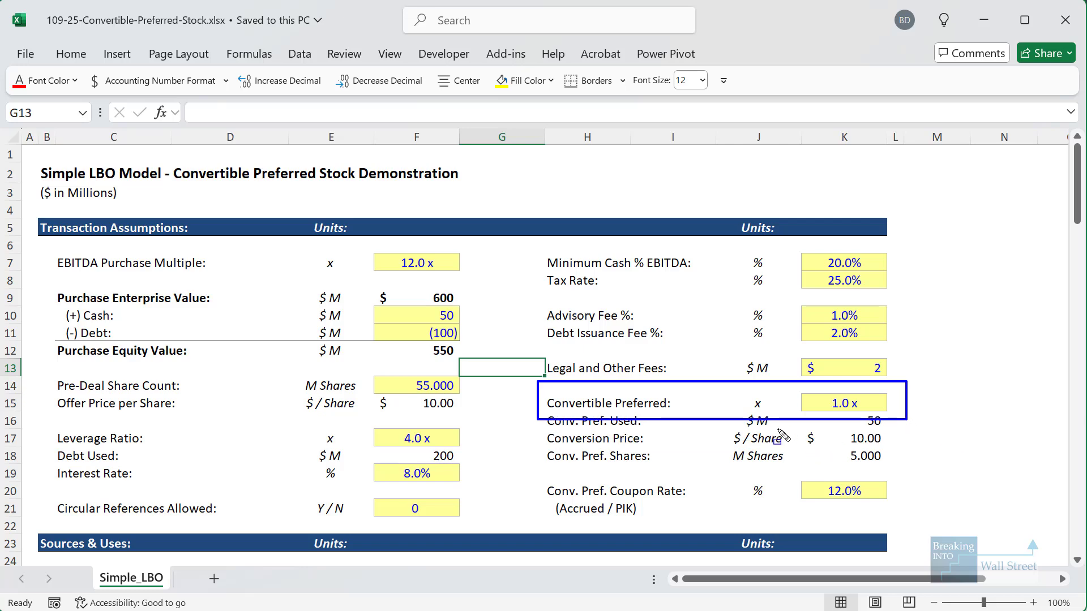
key("Escape")
left_click(844, 403)
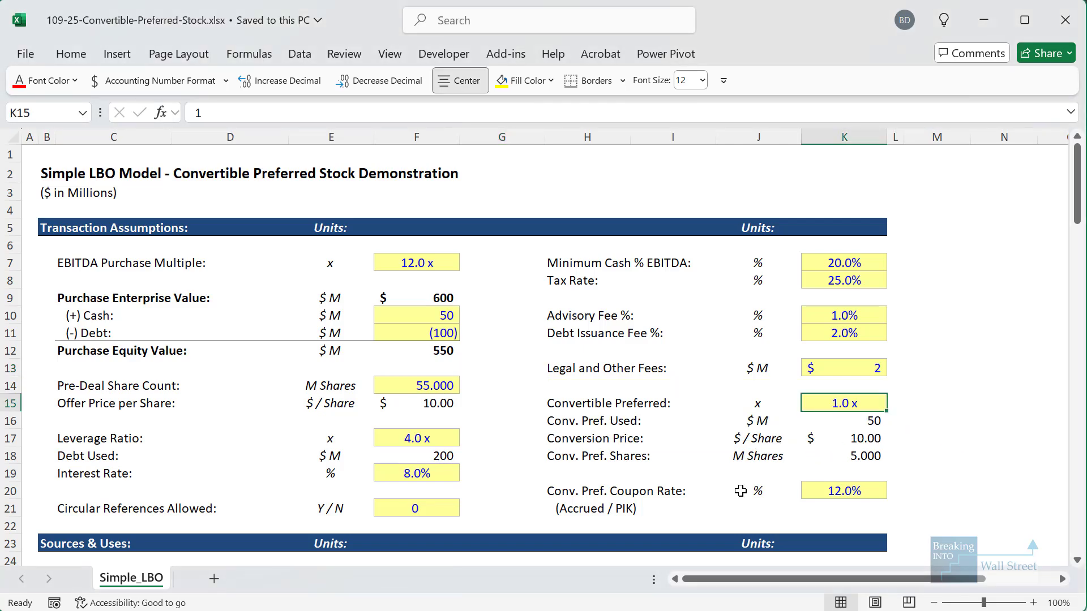
Examine the Year 1 exit multiple and the lines below it in the Returns Calculations section
scroll(607, 427, "down", 16)
scroll(606, 428, "down", 12)
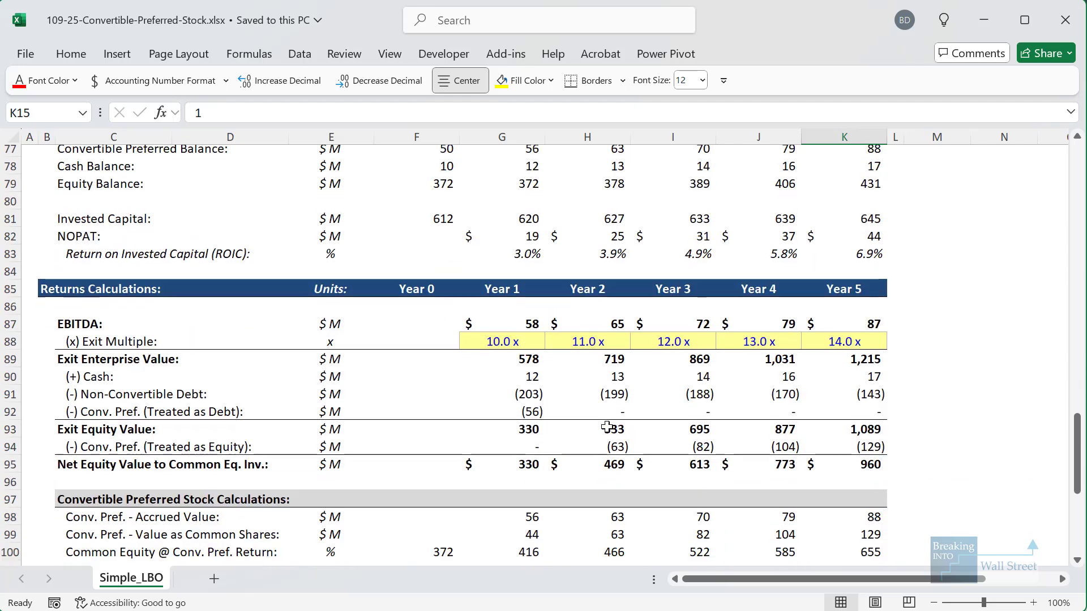
scroll(607, 428, "up", 3)
left_click_drag(501, 263, 554, 368)
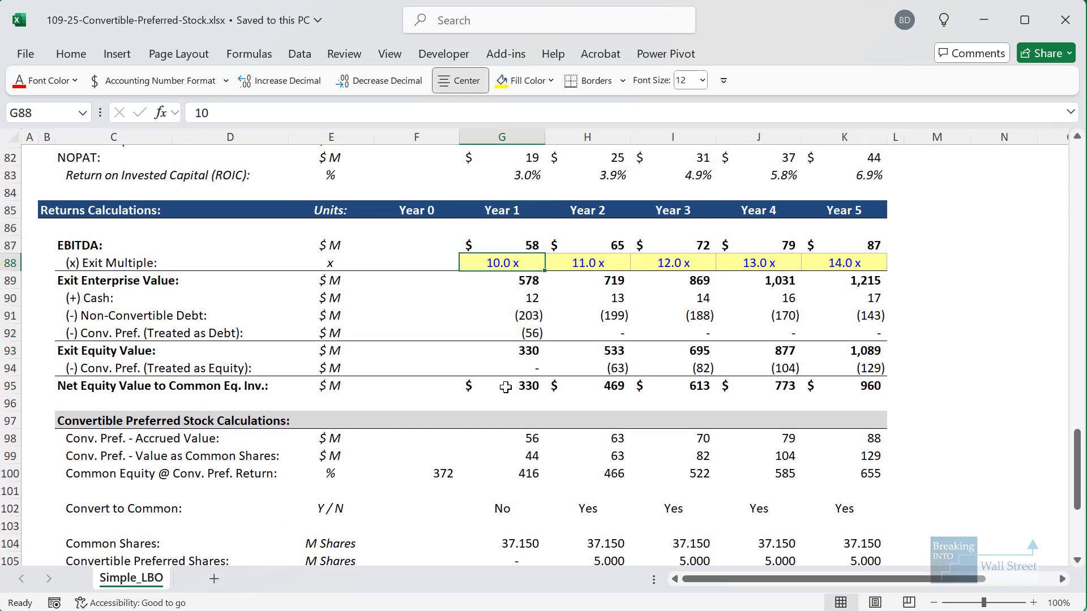
Compare the Year 1 multiples and IRRs of the convertible preferred and the common equity
scroll(512, 373, "down", 5)
left_click(637, 432)
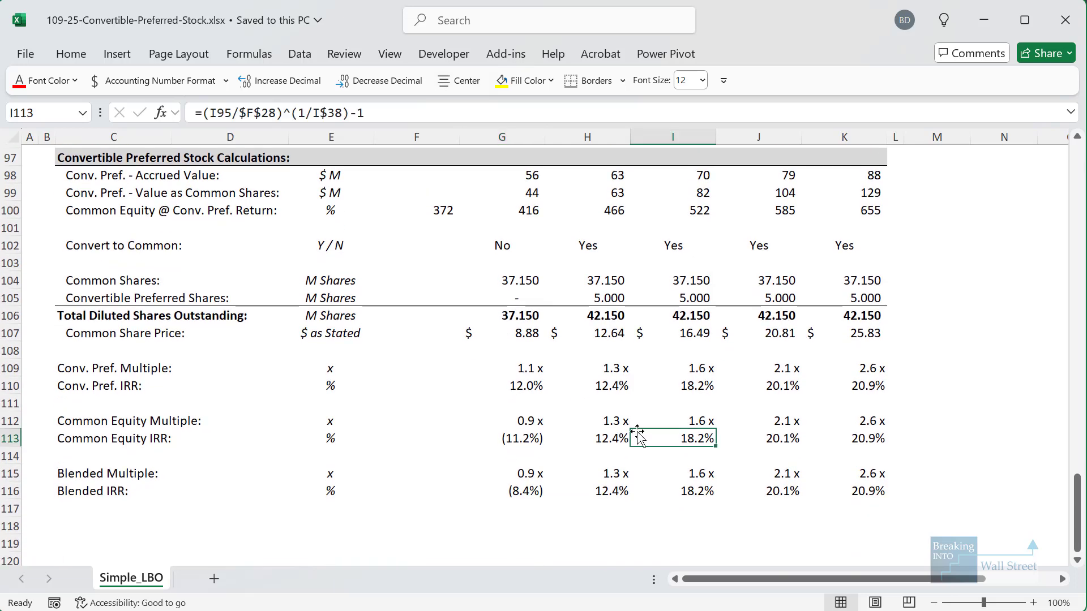
left_click_drag(489, 392, 575, 454)
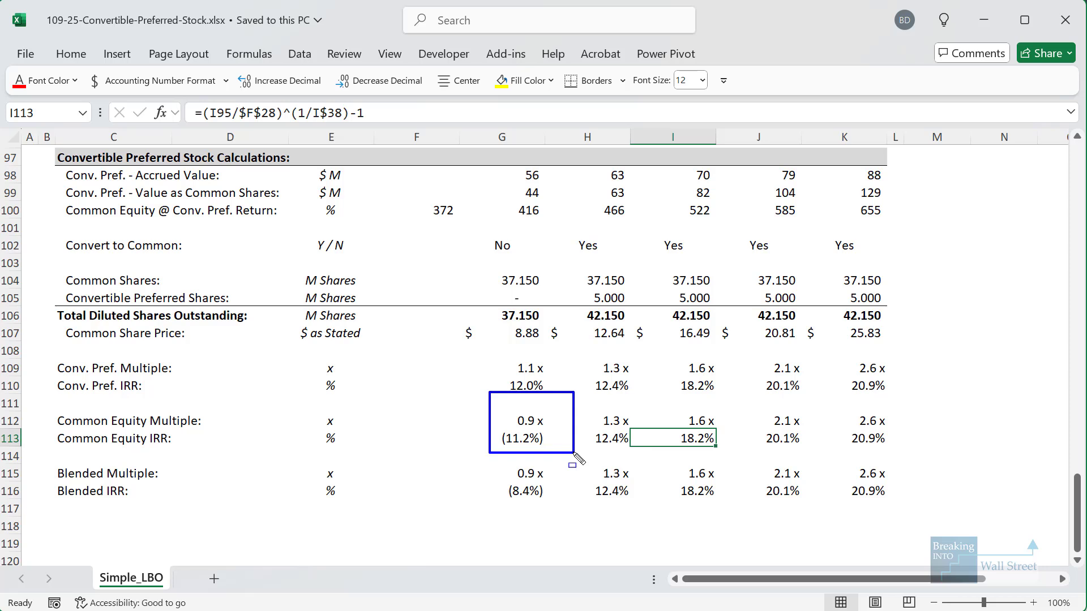
left_click_drag(479, 343, 578, 393)
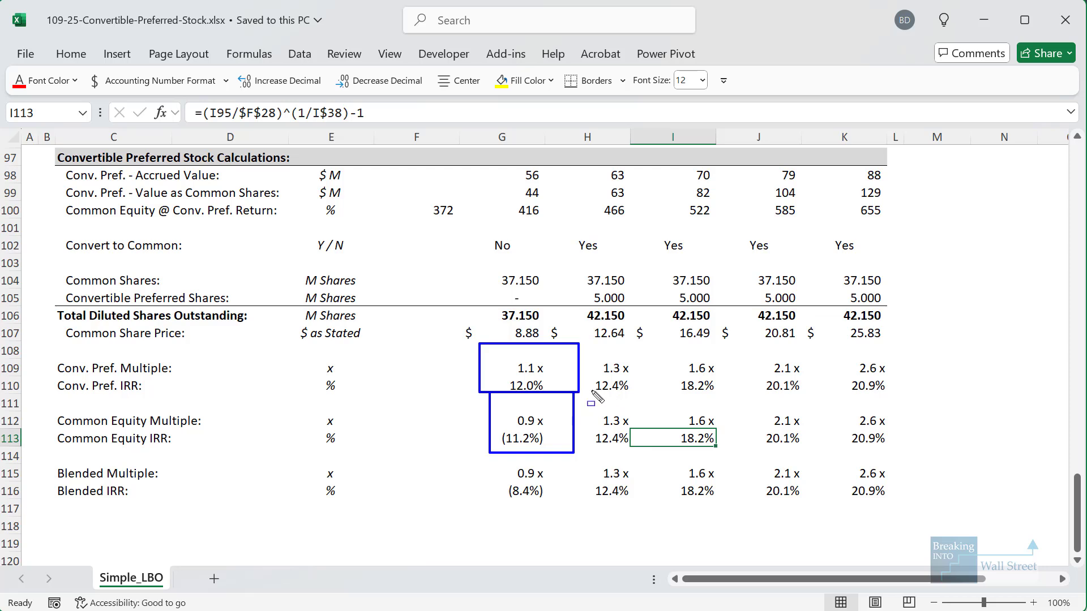
key("Escape")
key("Up")
key("Left")
key("Left")
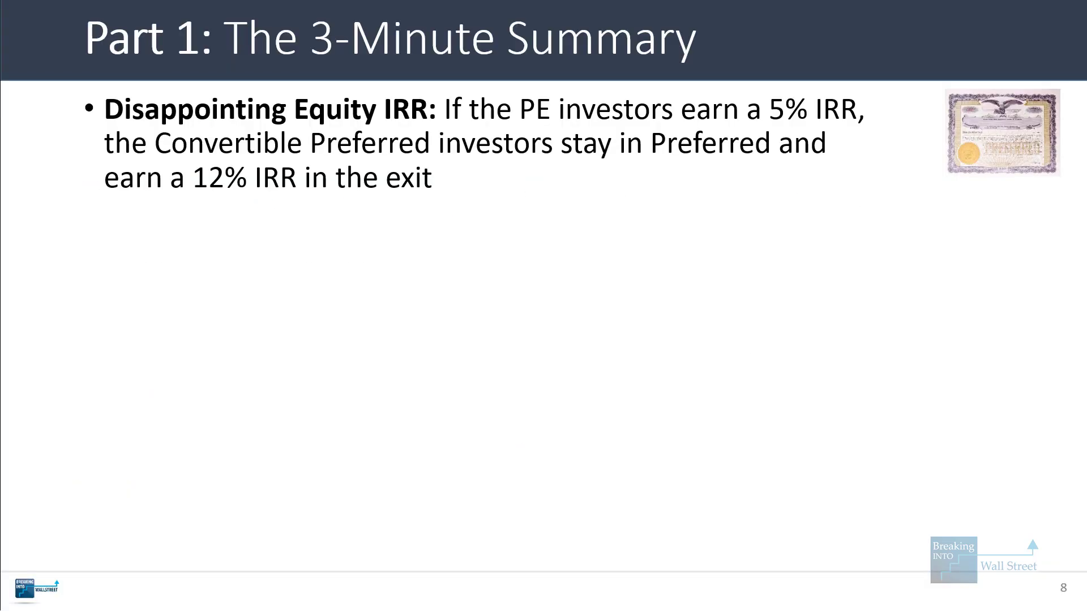
key("Right")
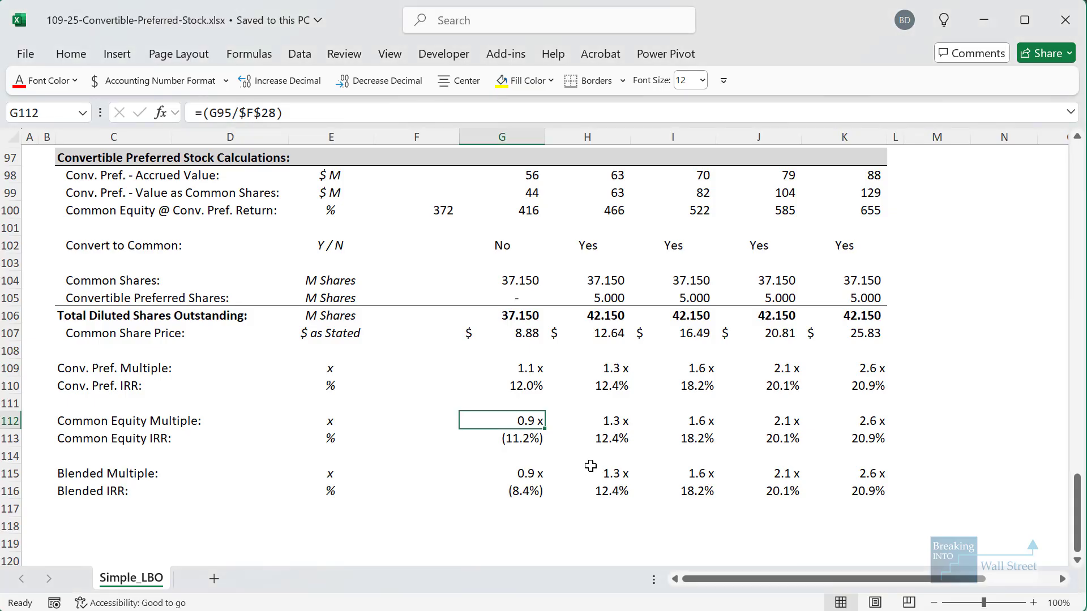
Examine the Year 4 and Year 5 exit multiples and compare the common equity and convertible preferred returns for those years
scroll(589, 443, "up", 3)
scroll(770, 227, "up", 2)
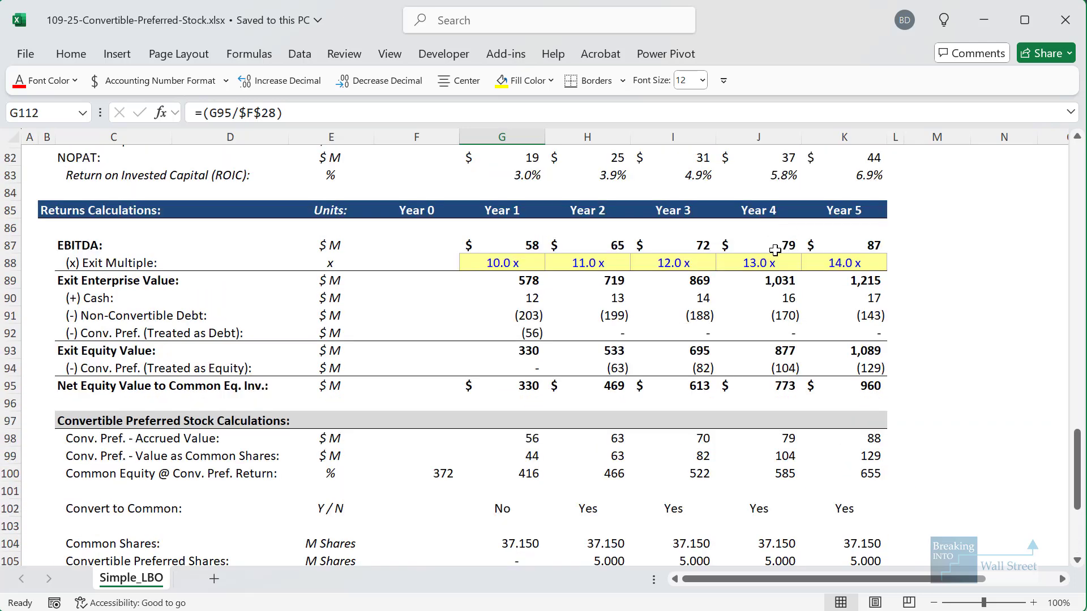
scroll(775, 211, "down", 1)
left_click(771, 211)
key("shift+Right")
scroll(782, 317, "down", 5)
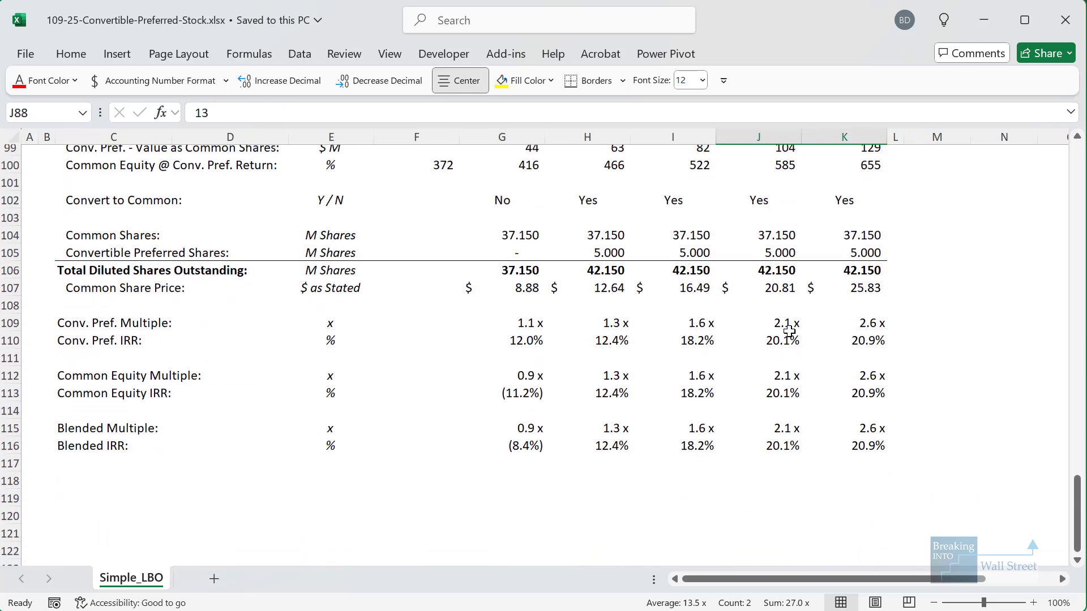
left_click_drag(745, 354, 909, 410)
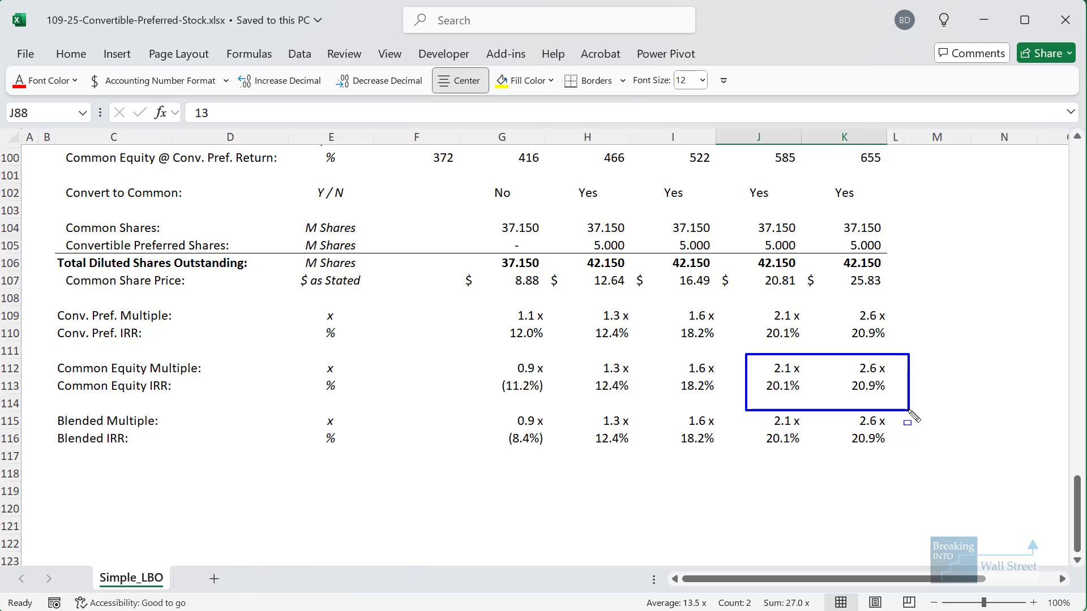
left_click_drag(762, 294, 899, 352)
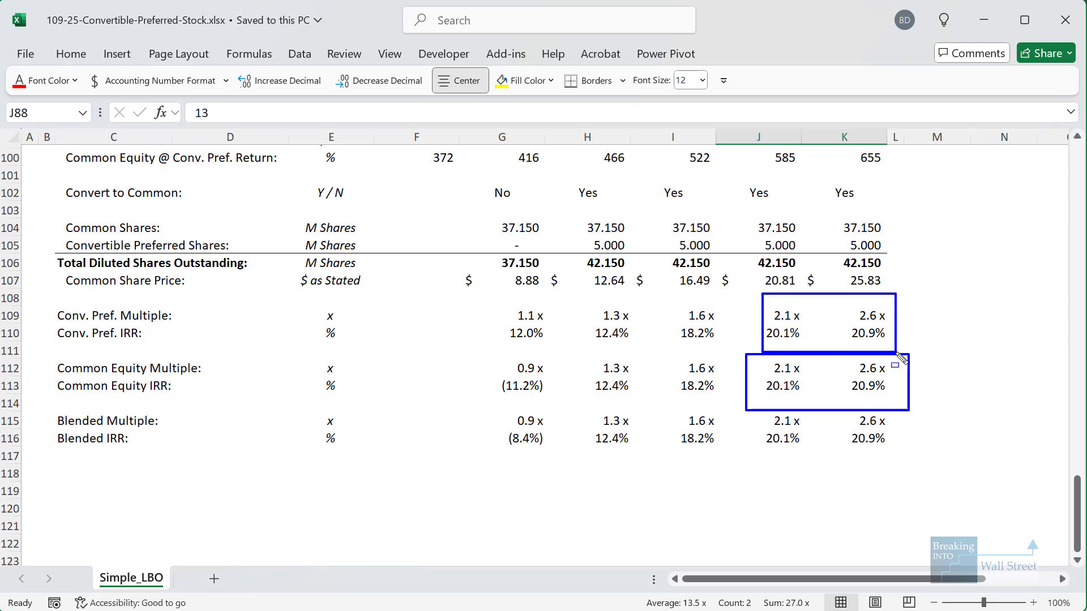
key("Escape")
Examine the convertible preferred treated as equity in Years 2 to 5 of the Returns Calculations
scroll(792, 351, "up", 5)
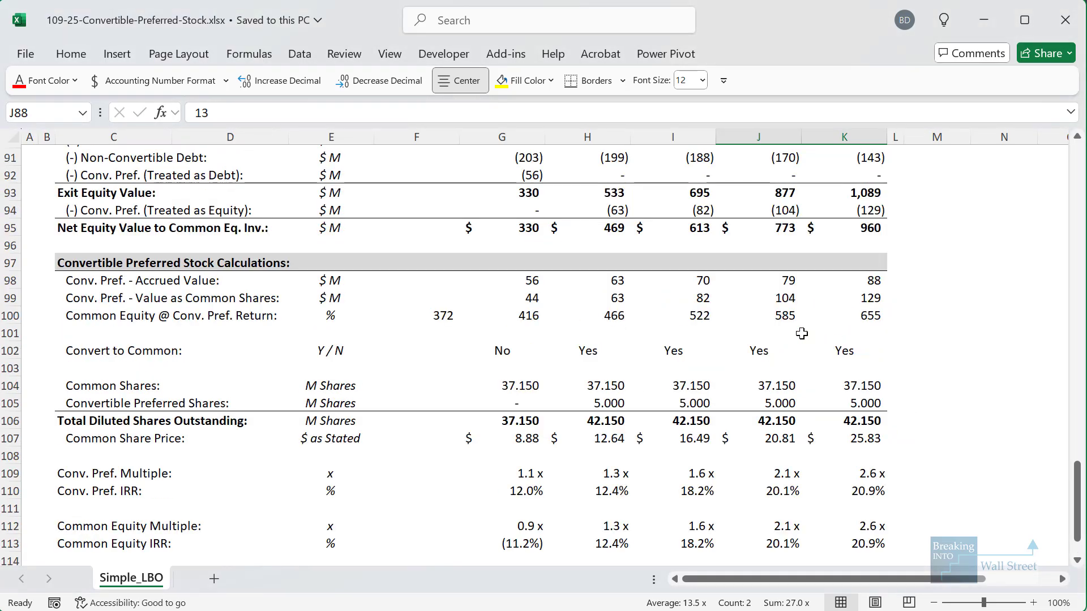
left_click(787, 351)
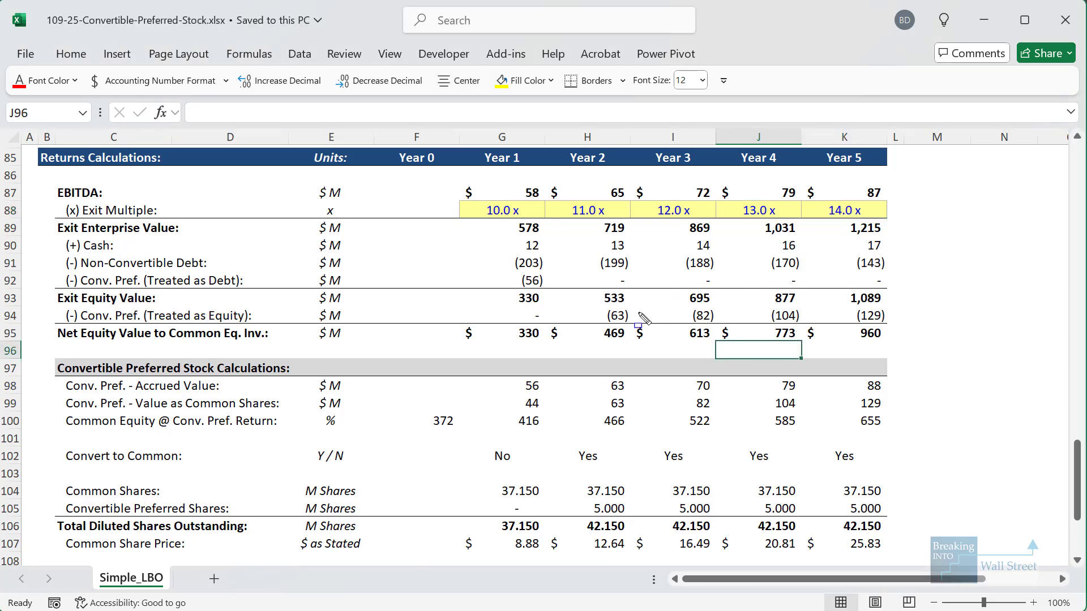
left_click_drag(598, 306, 902, 326)
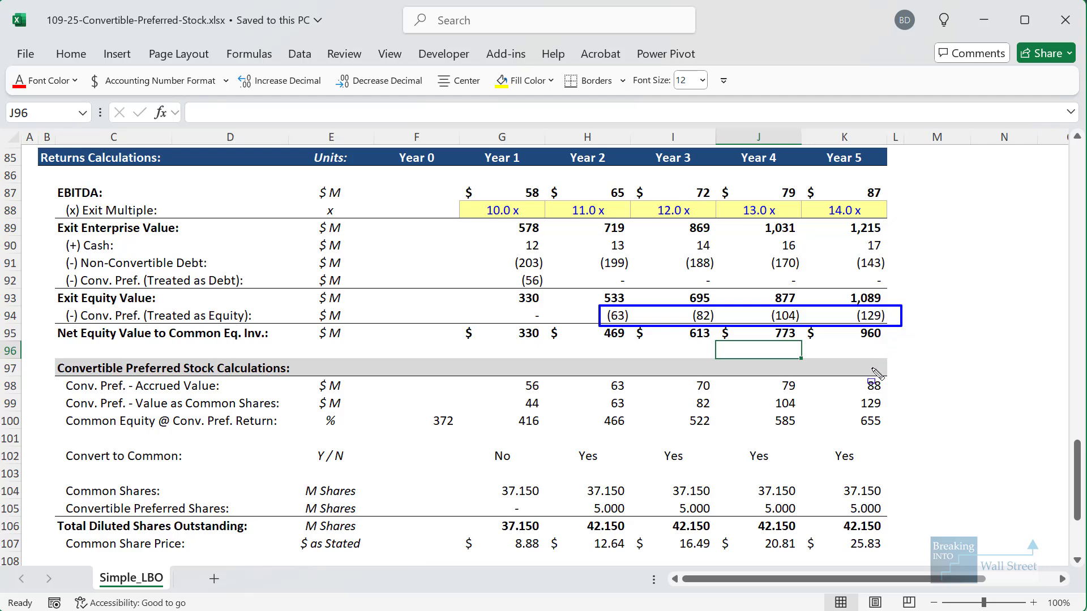
key("Escape")
scroll(871, 369, "down", 3)
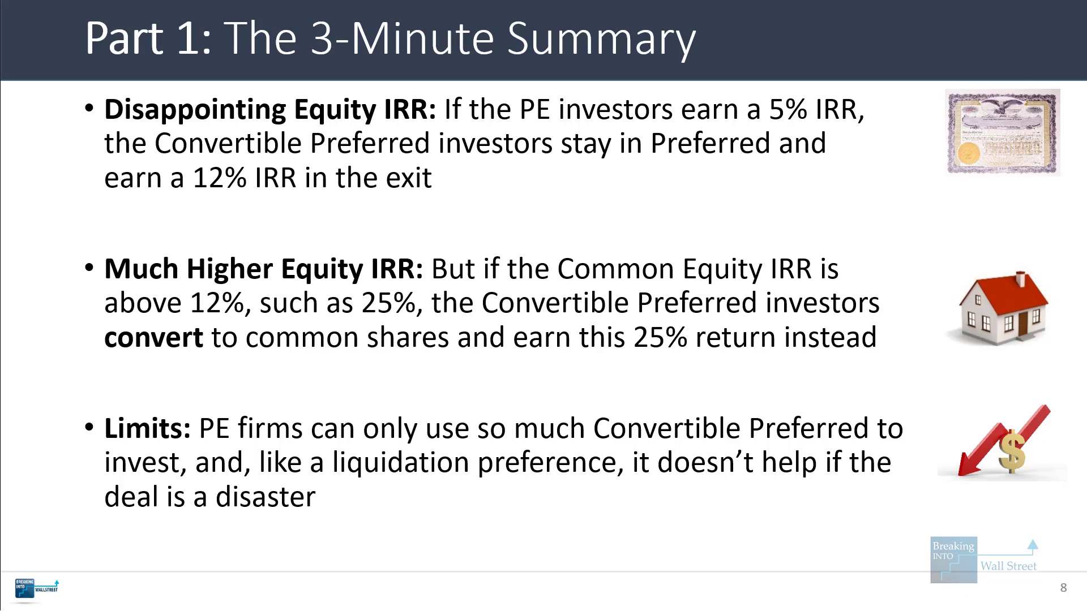
key("Right")
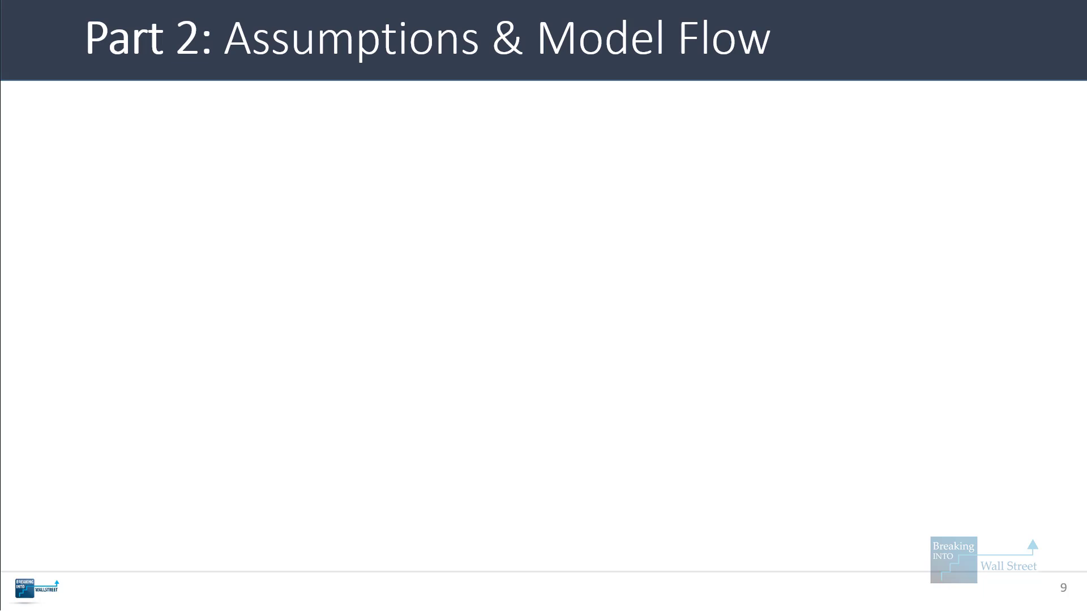
Switch to the Excel LBO model and calculate Offer Price per Share in F15 as Purchase Equity Value divided by Pre-Deal Share Count (=F12/F14)
key("alt+Tab")
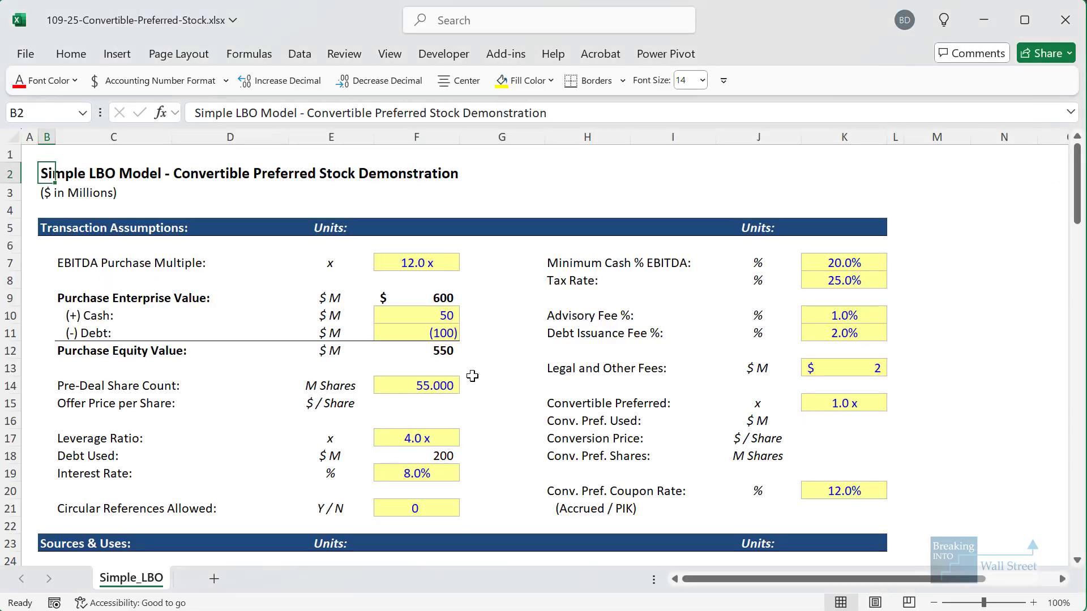
left_click(434, 404)
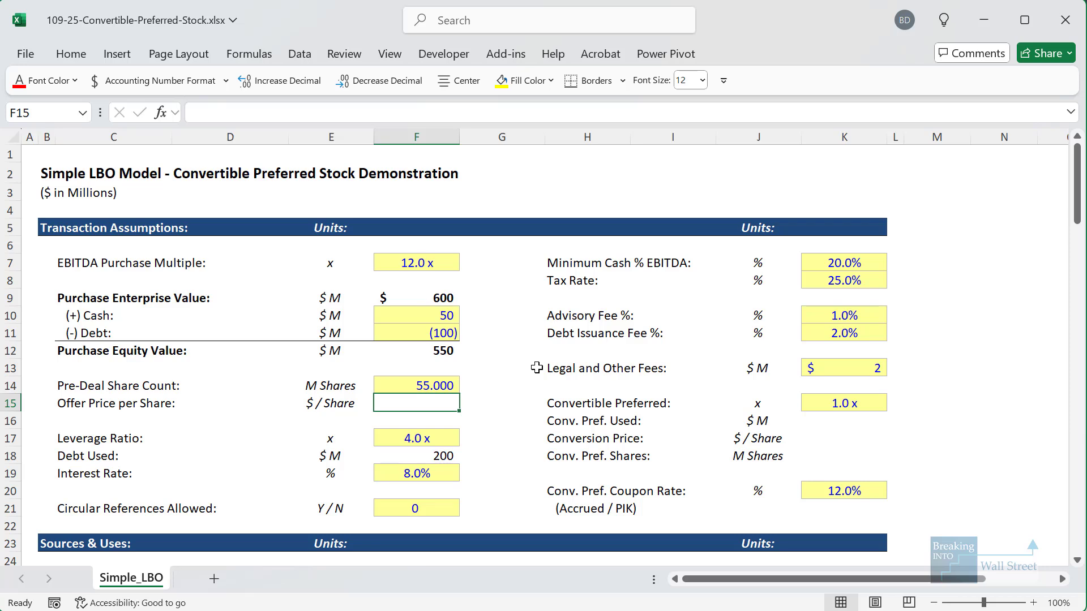
type("=")
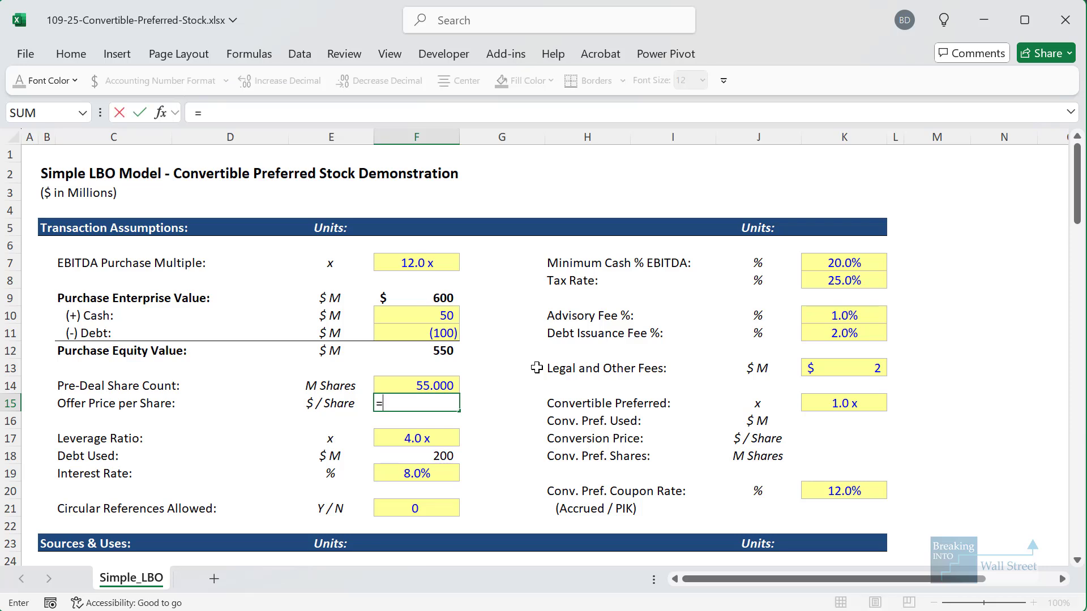
key("Up")
key("Up")
key("Up")
type("/")
key("Up")
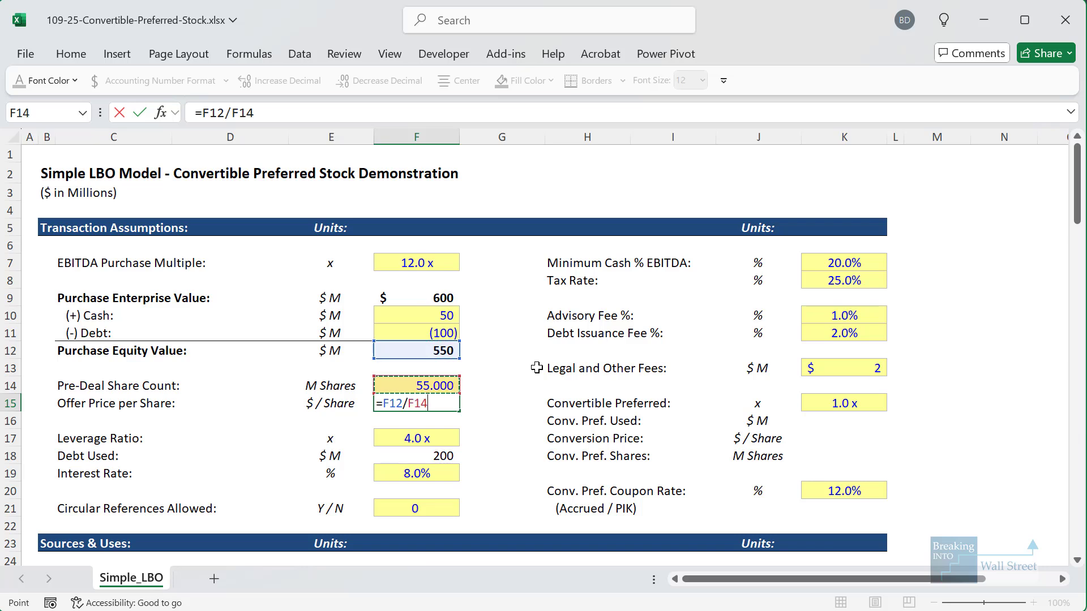
key("ctrl+Return")
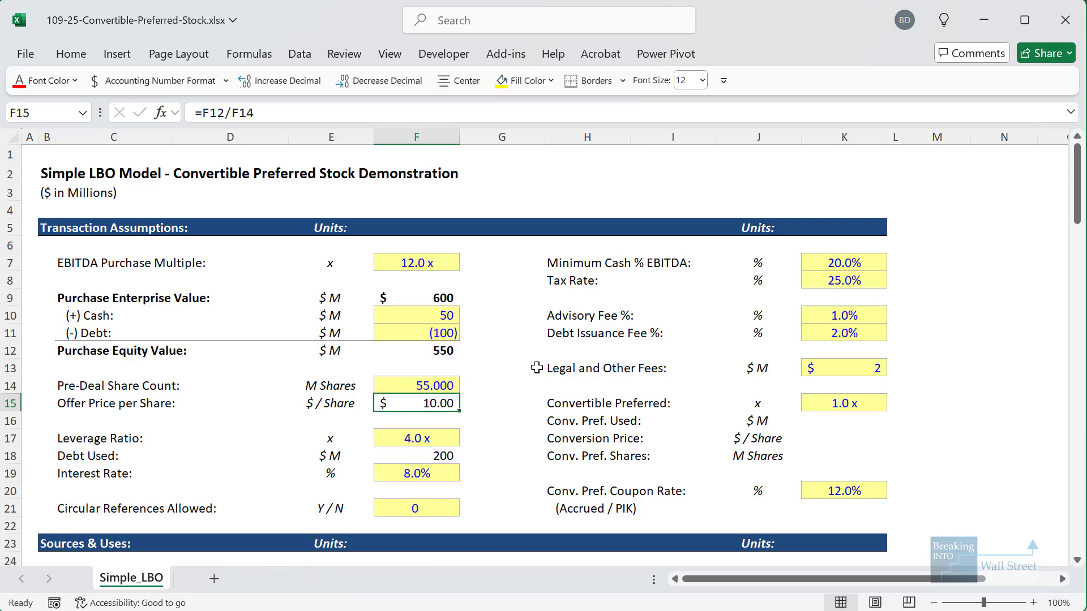
Calculate Conv. Pref. Used in K16 by multiplying the Convertible Preferred multiple by Year 0 EBITDA (=K15*F43)
key("Right")
key("Right")
key("Right")
key("Down")
key("Right")
key("Right")
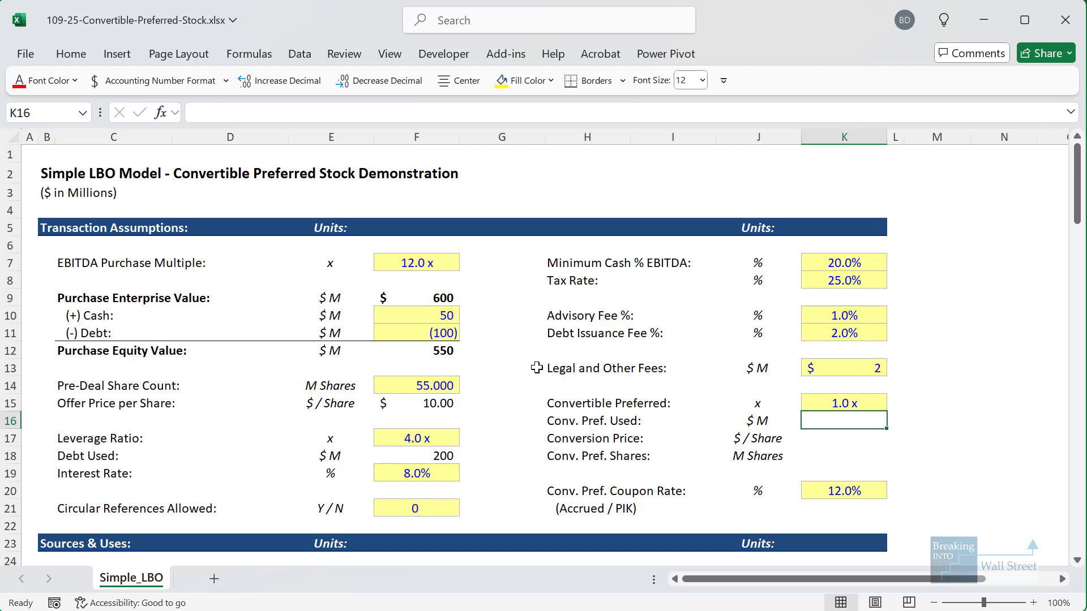
type("=")
key("Up")
type("*")
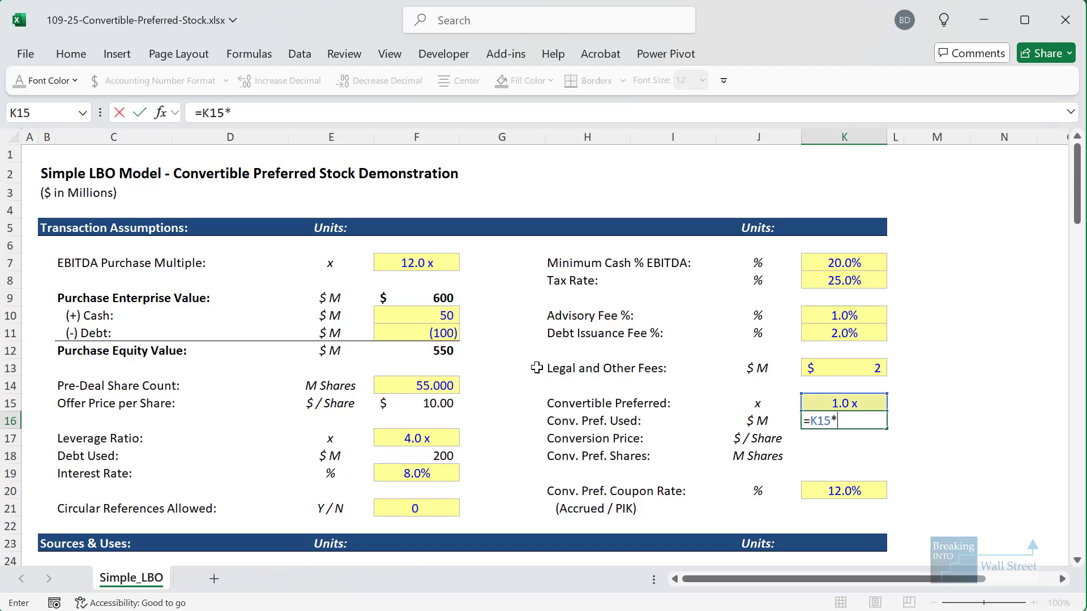
scroll(532, 374, "down", 9)
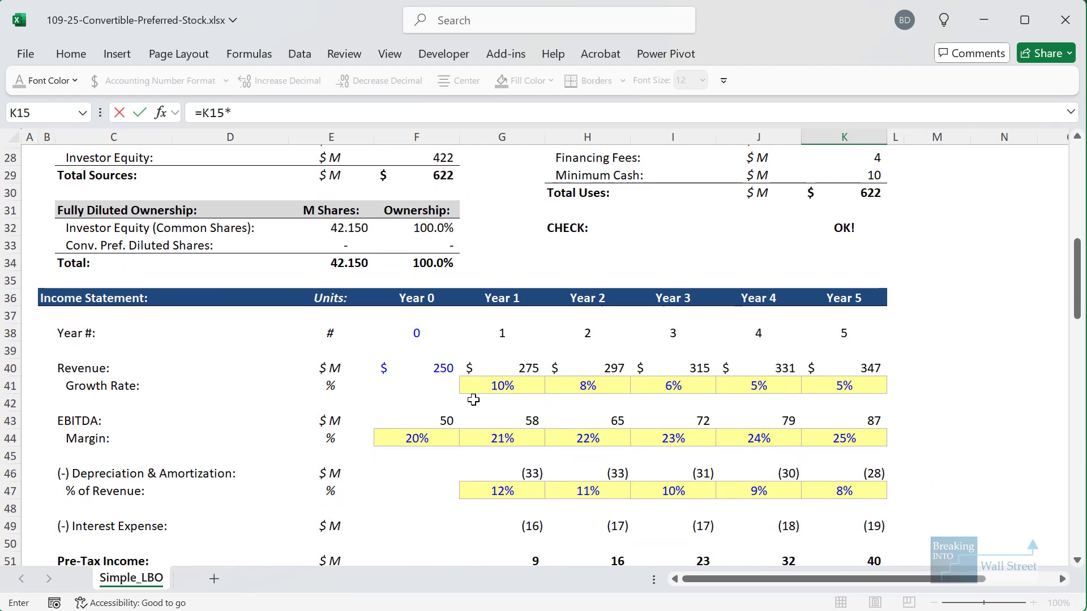
left_click(447, 419)
key("Return")
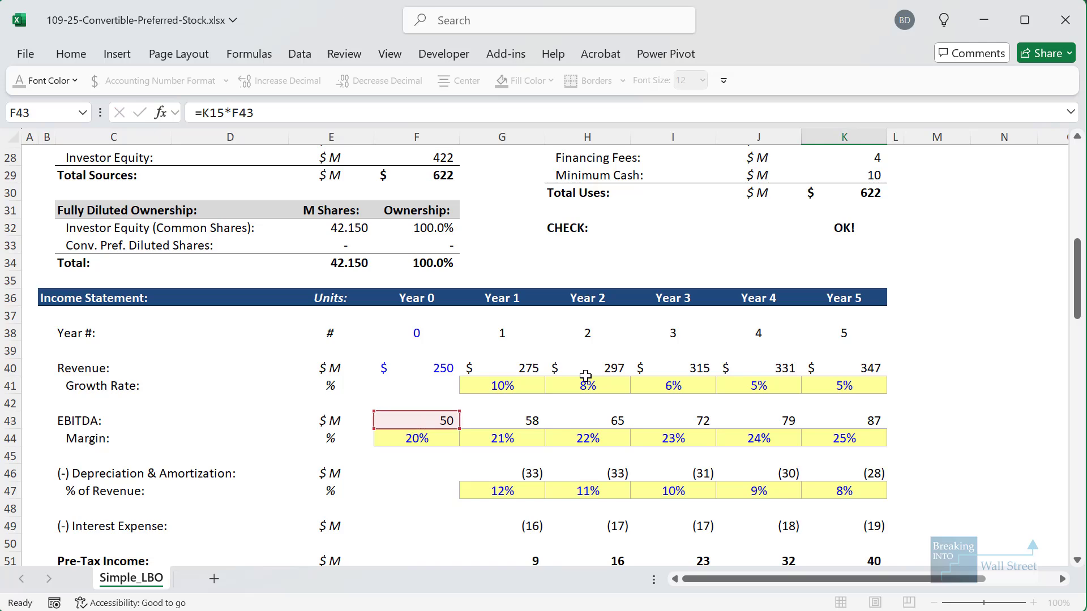
Link the Conversion Price in K17 to the Offer Price per Share (=F15)
scroll(808, 302, "up", 1)
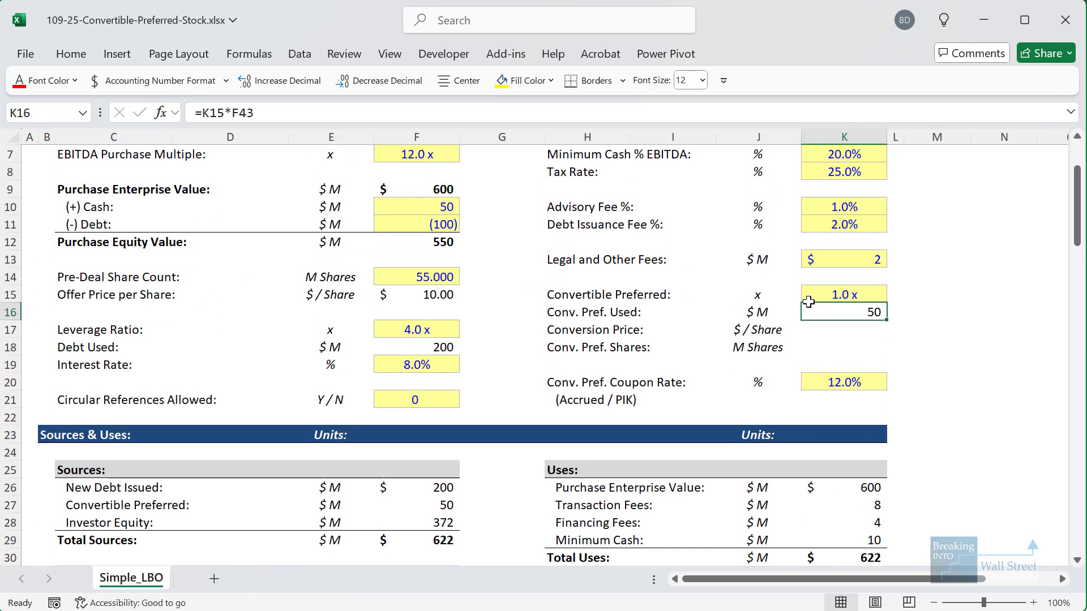
key("Down")
scroll(699, 321, "up", 1)
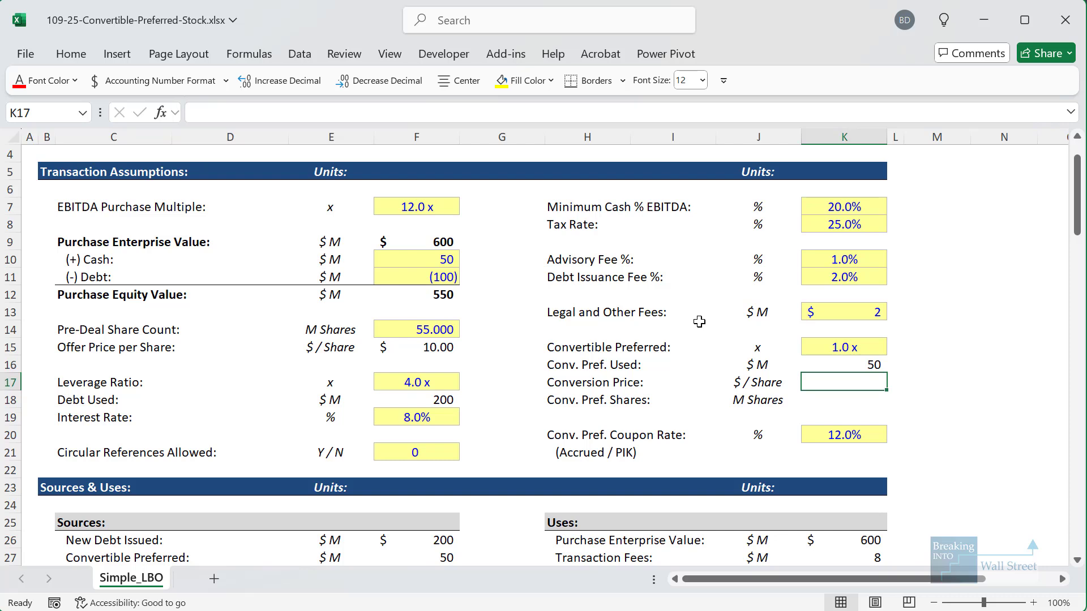
type("=")
left_click(450, 346)
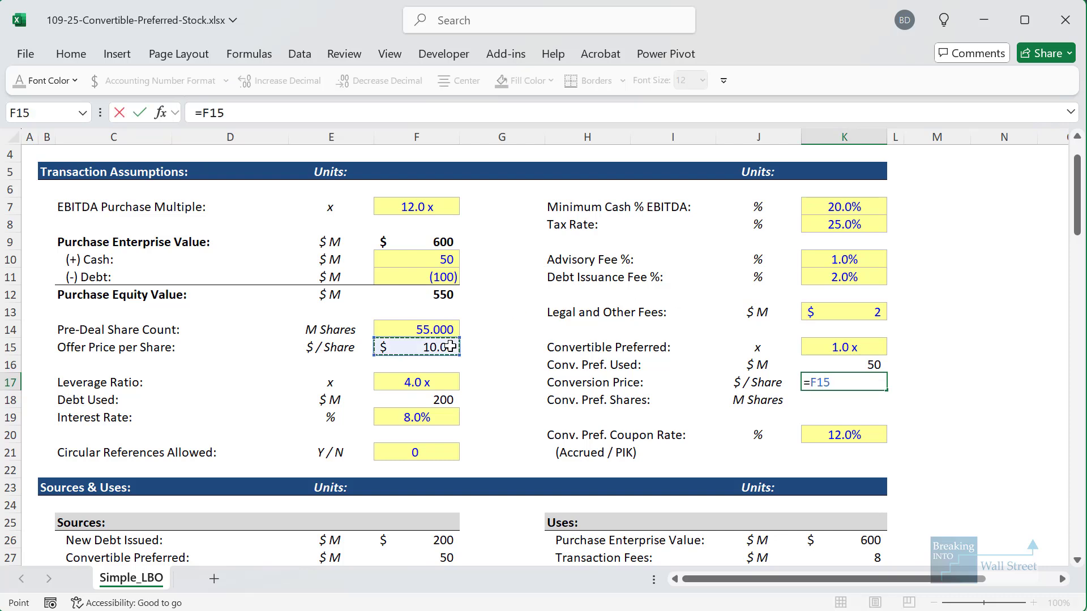
key("ctrl+Return")
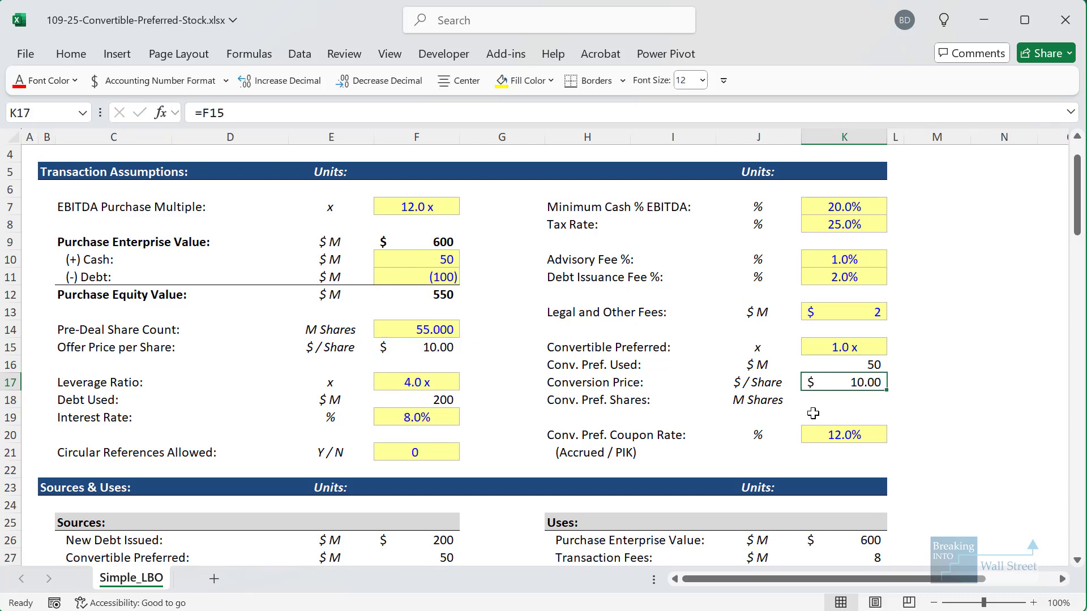
Calculate Conv. Pref. Shares in K18 as Conv. Pref. Used divided by the Conversion Price (=K16/K17)
key("Down")
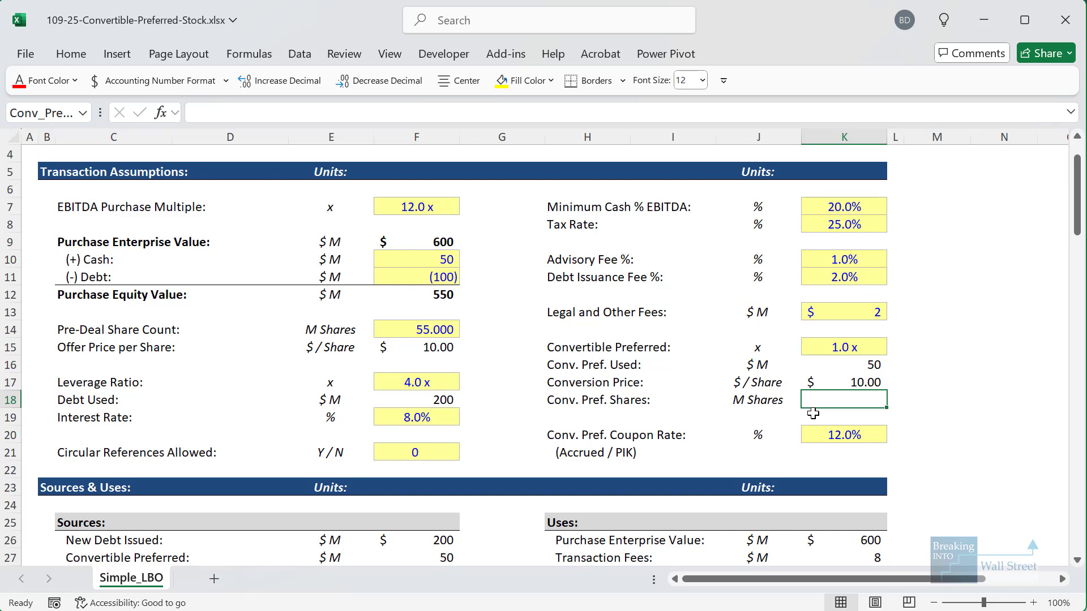
type("=")
key("Up")
key("Up")
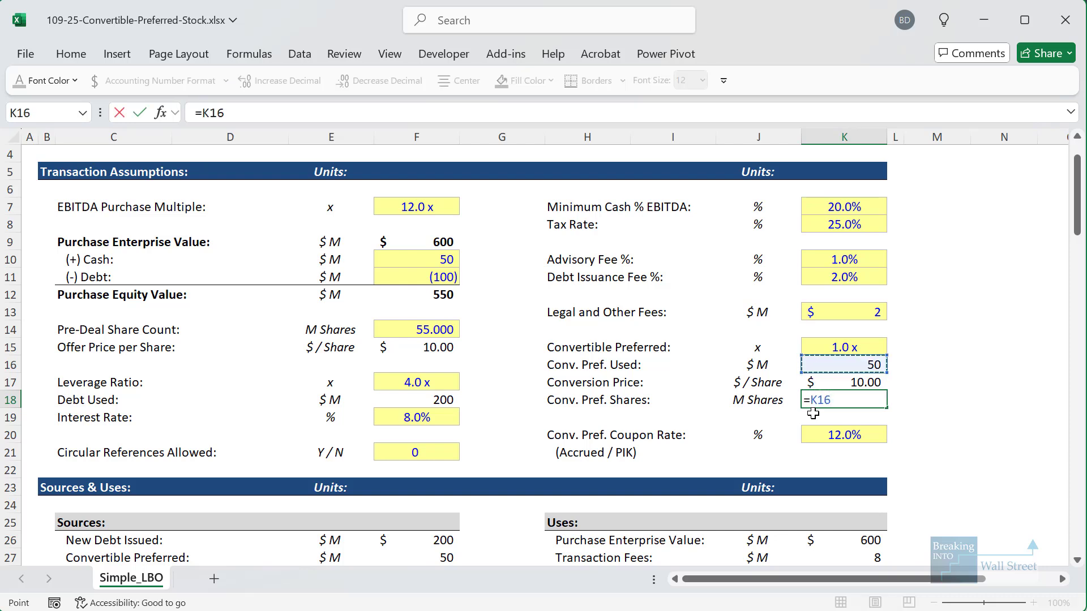
type("/")
key("Up")
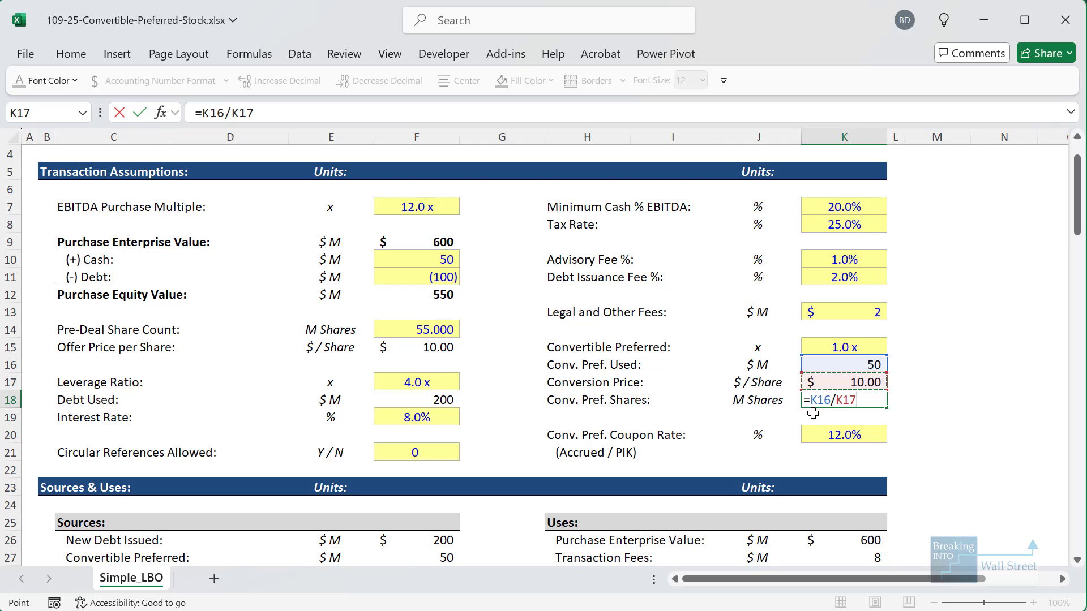
key("Return")
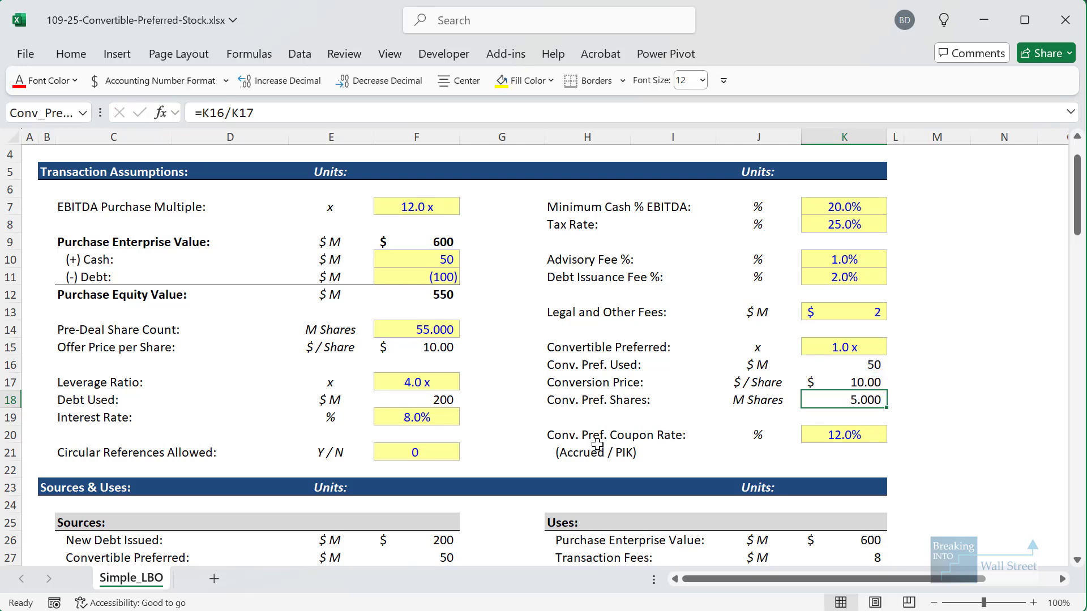
Examine the Convertible Preferred line in Sources and the common and diluted share formulas in the Fully Diluted Ownership table
scroll(415, 425, "down", 3)
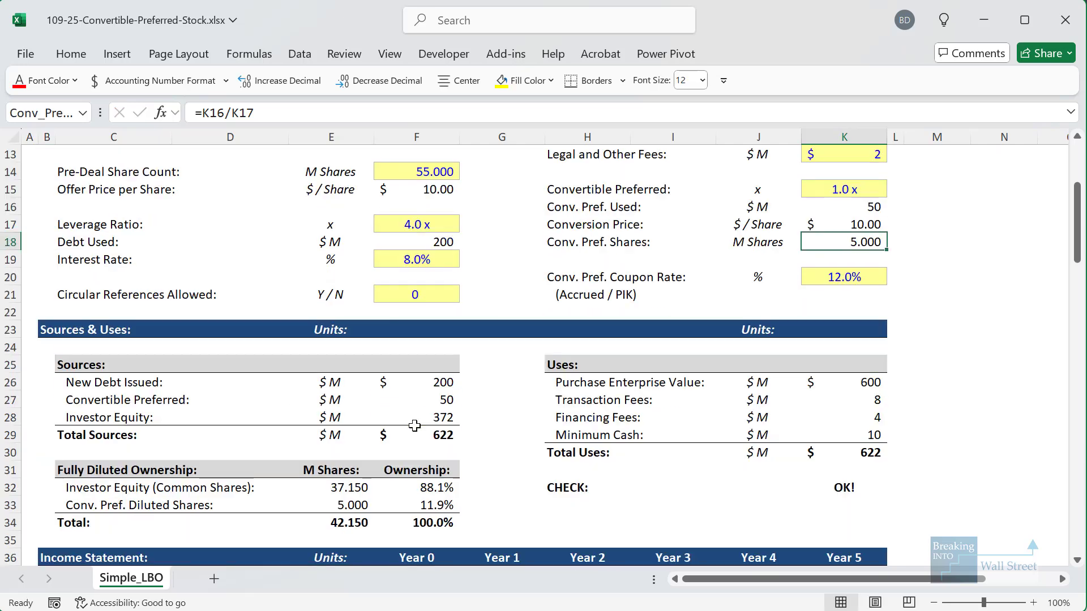
left_click_drag(46, 385, 127, 396)
left_click_drag(399, 413, 517, 410)
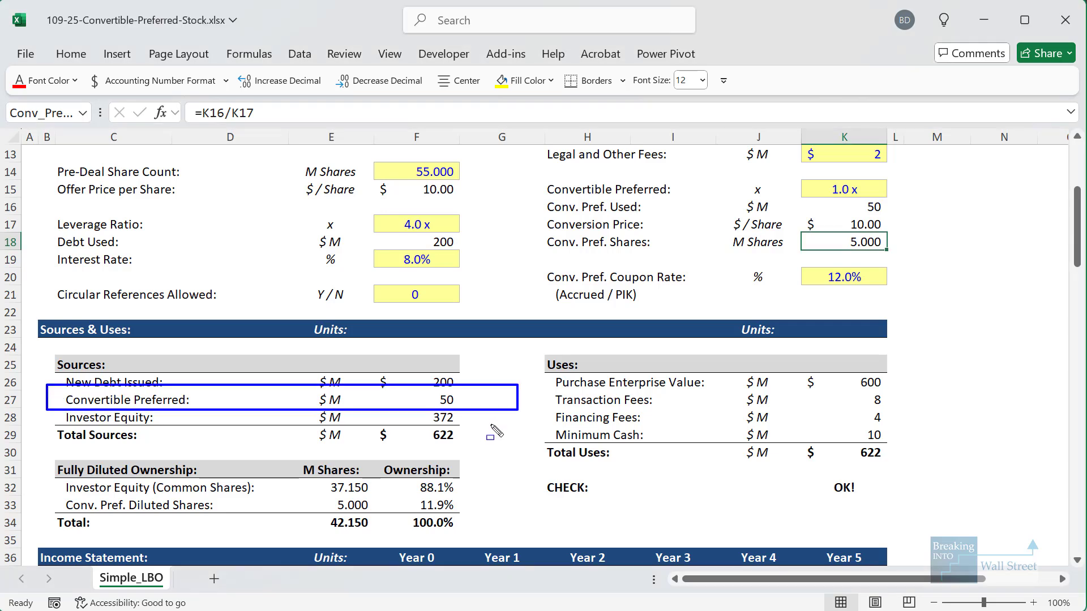
key("Escape")
left_click(356, 462)
key("Down")
scroll(416, 464, "down", 2)
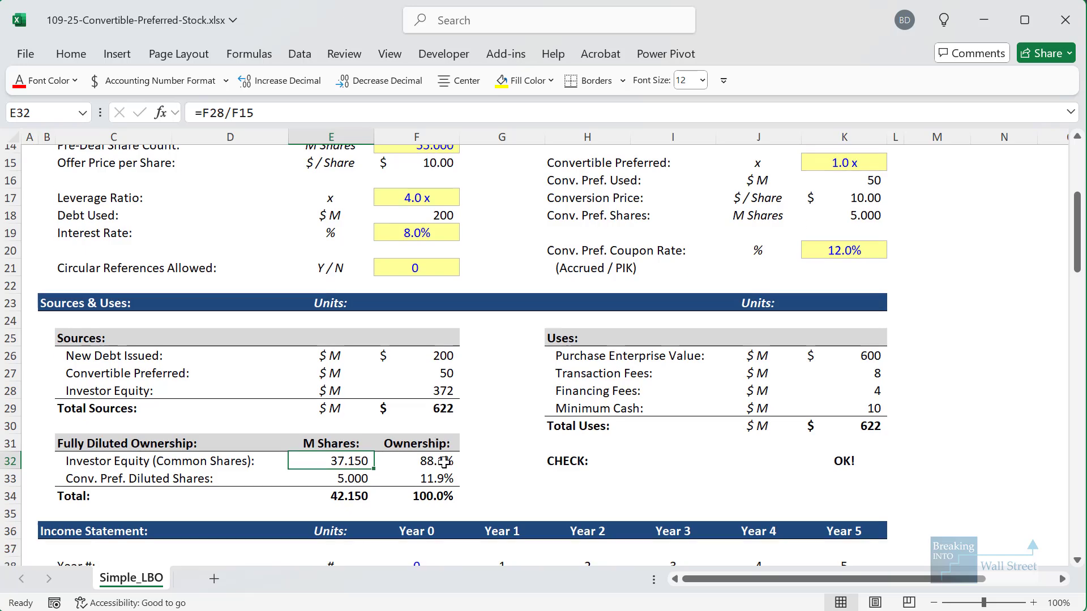
key("Down")
key("F2")
key("Escape")
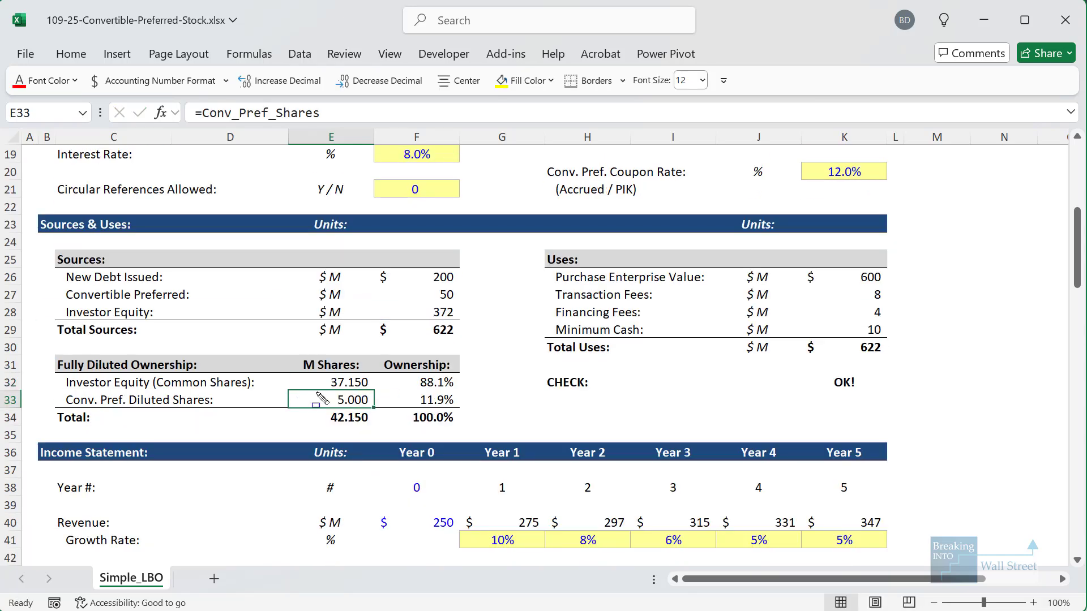
left_click_drag(309, 388, 486, 432)
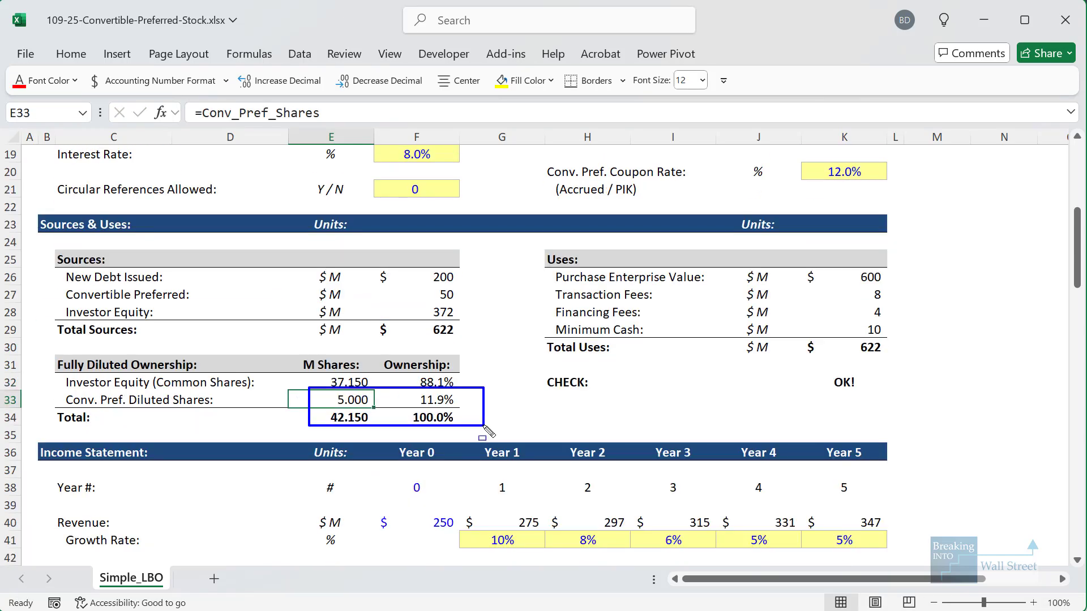
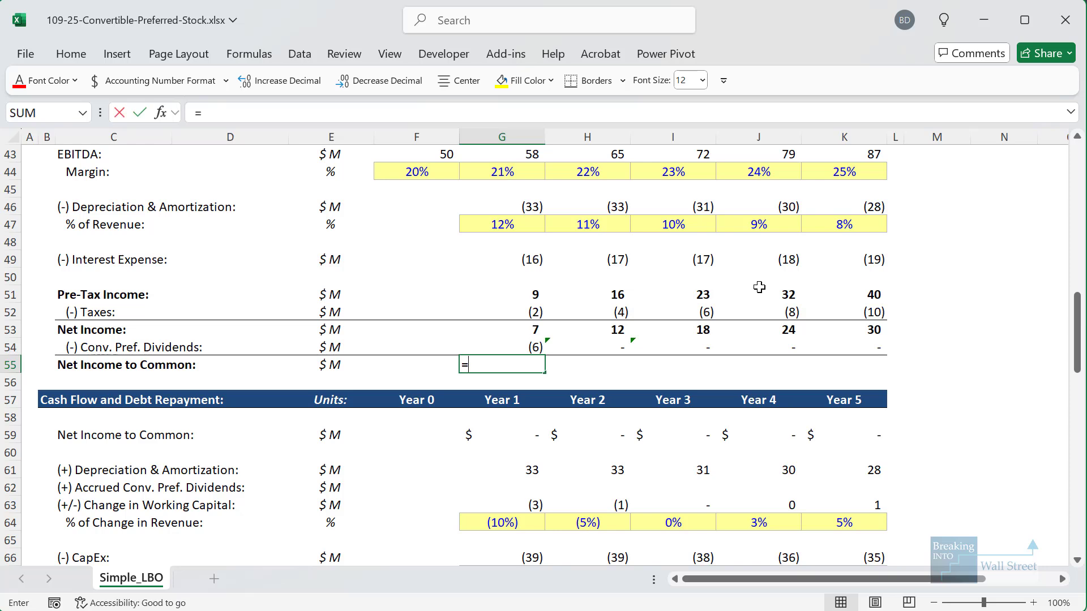
Sum Net Income and Conv. Pref. Dividends for Net Income to Common in G55 (=SUM(G53:G54)) and copy it through Year 5
key("Up")
key("shift+Up")
type(")")
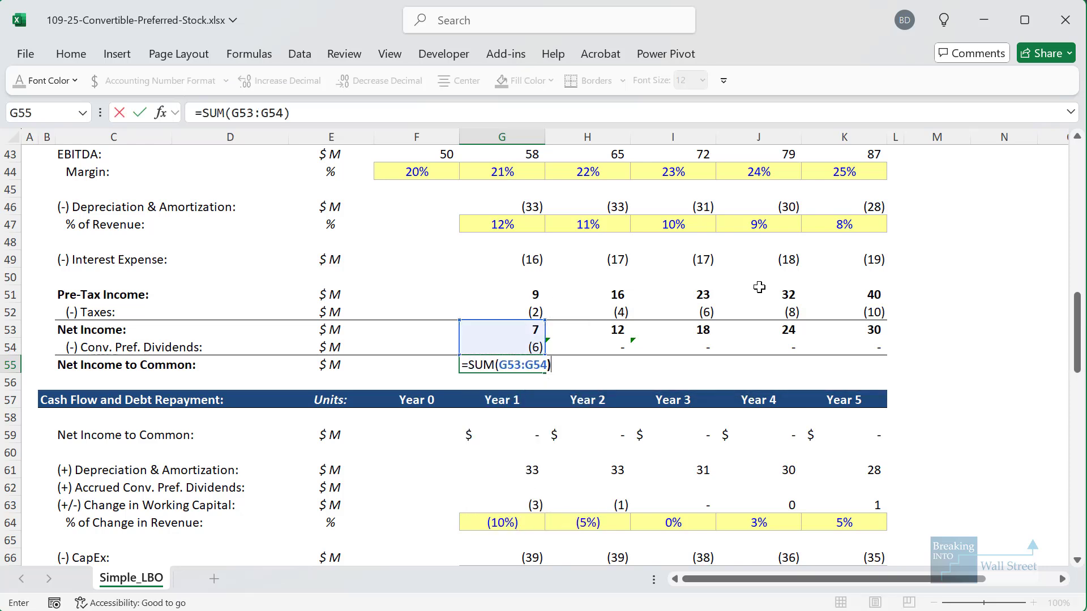
key("Return")
key("Up")
key("Up")
key("Down")
key("ctrl+c")
key("shift+Right")
key("shift+Right")
key("shift+Right")
key("shift+Right")
key("Return")
Check the Conv. Pref. Dividends formulas in row 54 and the Year 1 Net Income to Common formula in G59
key("Up")
key("Down")
key("Up")
key("shift+Down")
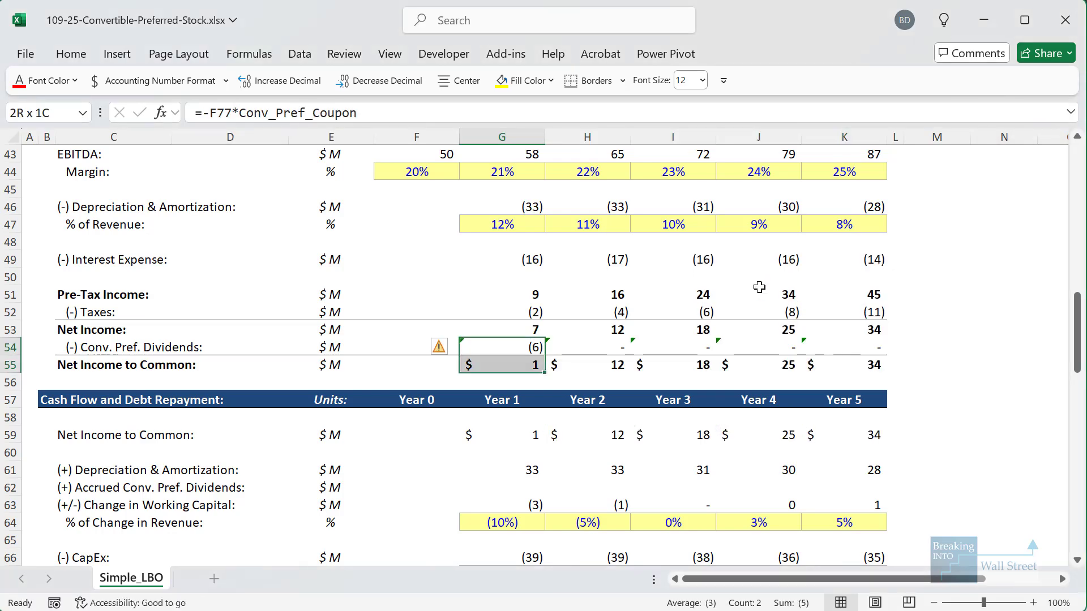
key("ctrl+shift+Right")
left_click(439, 349)
left_click(485, 434)
scroll(482, 432, "down", 1)
left_click(504, 386)
key("F2")
key("Return")
Set Year 1 Accrued Conv. Pref. Dividends in G62 to the reversed income statement dividends (=-G54)
key("Down")
key("Down")
type("=-")
key("Up")
key("Up")
key("Up")
key("Up")
key("Up")
key("Up")
key("Up")
key("Up")
key("Up")
key("Down")
key("ctrl+Return")
Copy the Accrued Conv. Pref. Dividends formula from G62 across Years 2 to 5, pasting formulas only
key("ctrl+c")
key("shift+Right")
key("shift+Right")
key("shift+Right")
key("shift+Right")
key("ctrl+alt+v")
key("f")
key("Return")
key("shift+Left")
key("shift+Left")
key("shift+Left")
key("shift+Left")
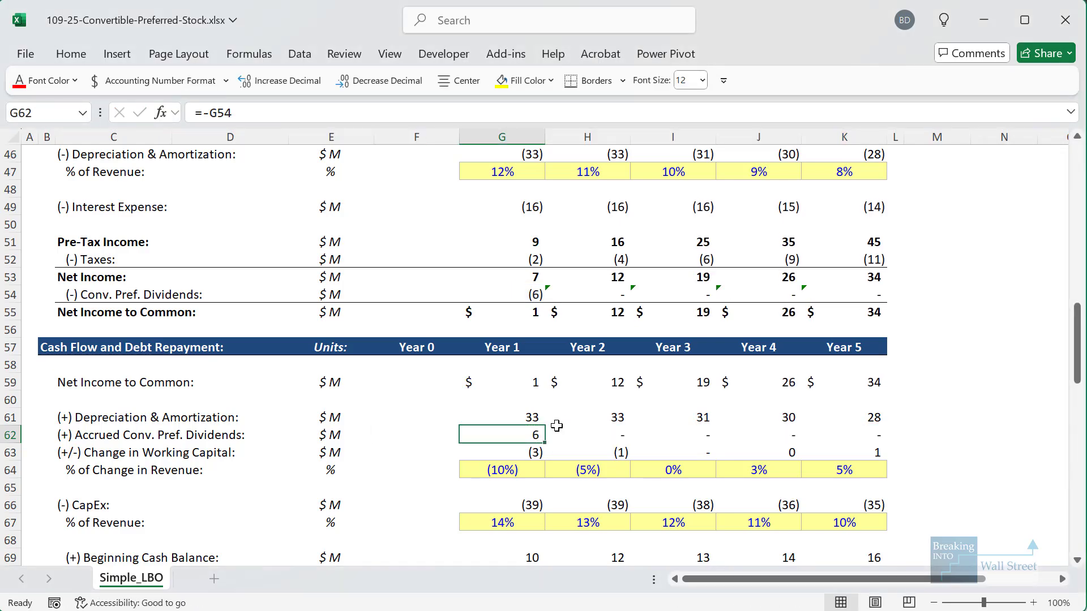
Calculate the Convertible Preferred Balance in G77 as prior balance plus accrued dividends (=F77+G62) and copy it through Year 5
scroll(557, 425, "down", 5)
left_click(532, 436)
type("=")
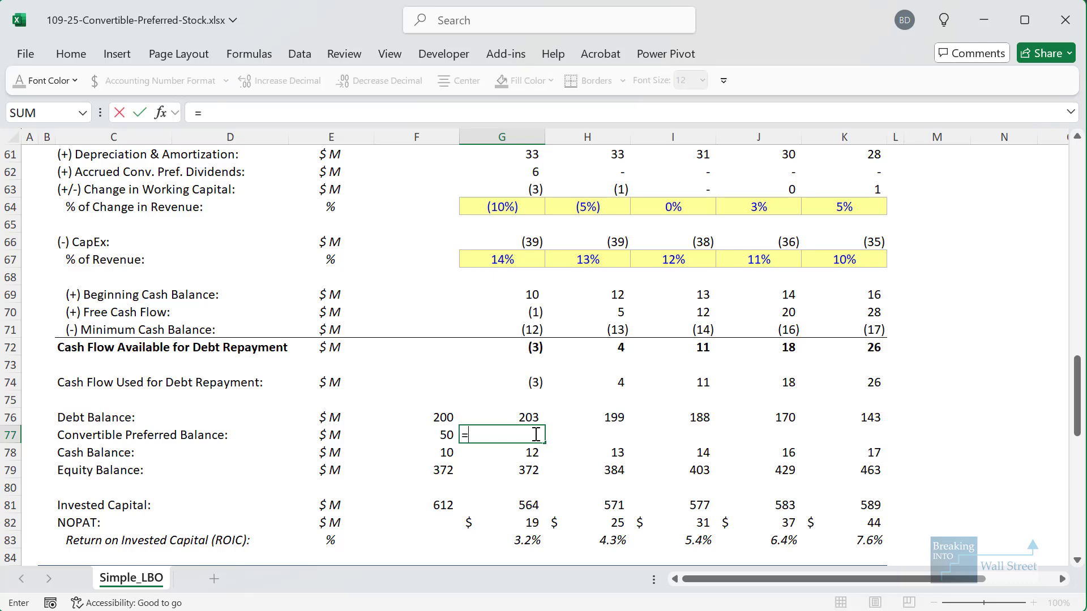
key("Left")
type("+")
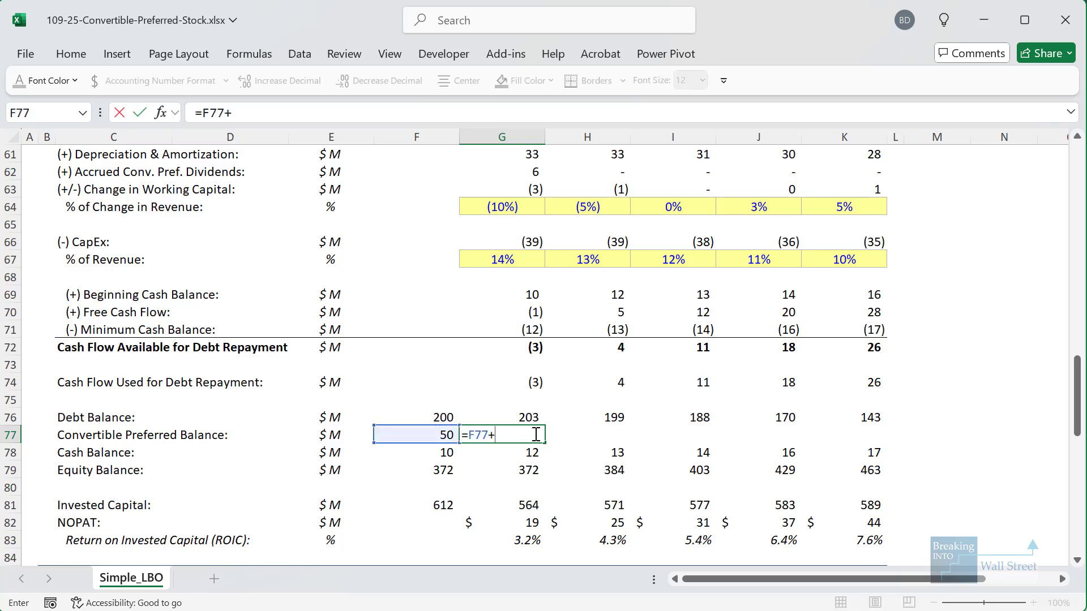
scroll(539, 354, "up", 3)
left_click(530, 333)
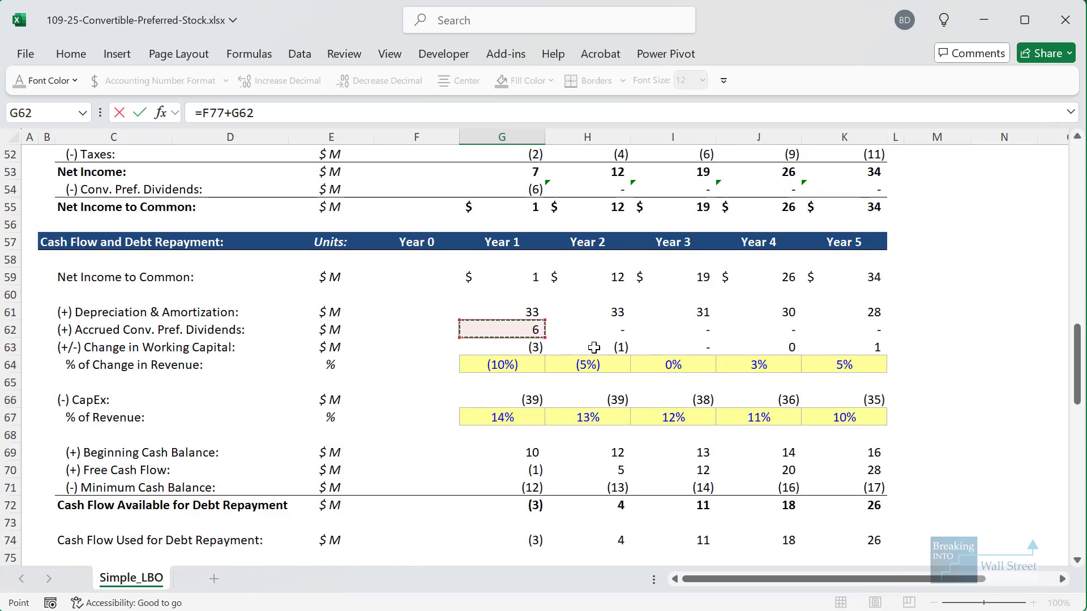
key("ctrl+Return")
scroll(592, 283, "down", 2)
key("ctrl+c")
key("shift+ctrl+Right")
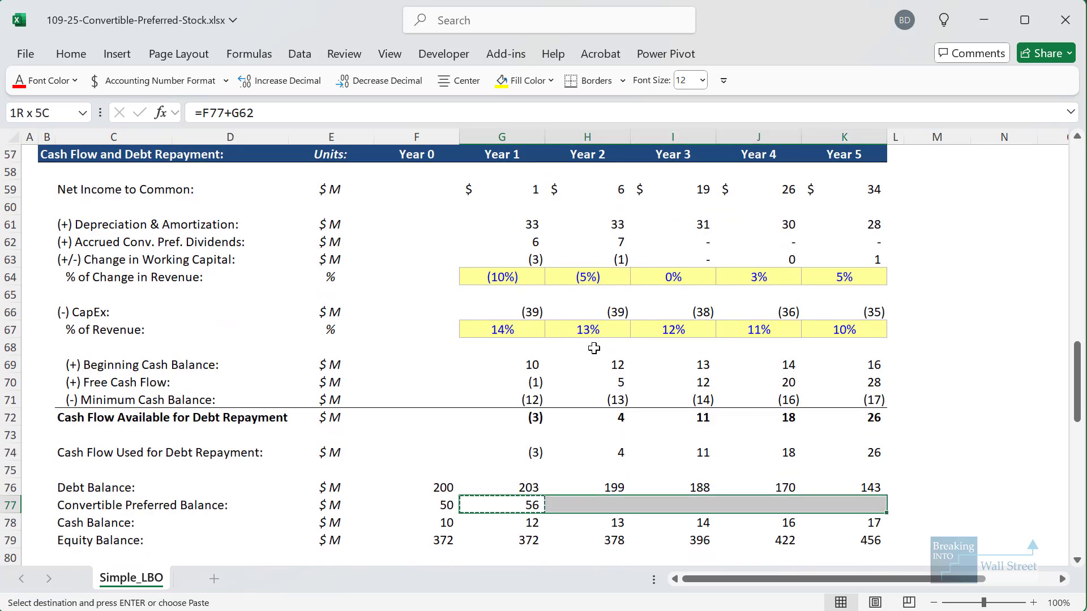
key("ctrl+v")
Compare the Conv. Pref. Dividends deducted in row 54 with the accrued dividends added back in row 62 for Years 1 to 5
scroll(593, 348, "up", 3)
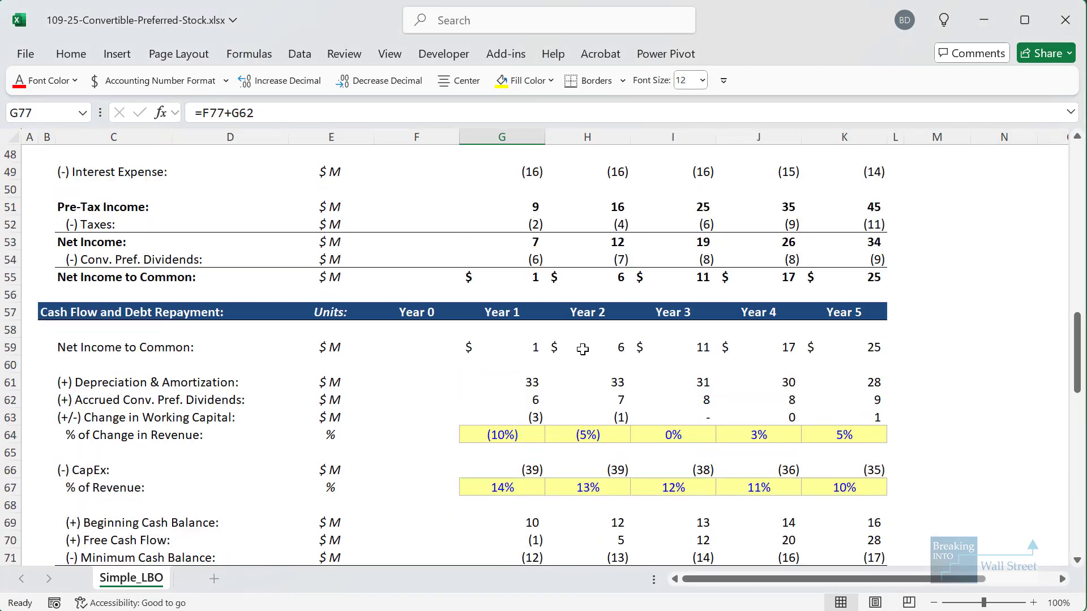
left_click(781, 258)
left_click_drag(527, 259, 849, 257)
scroll(556, 327, "down", 1)
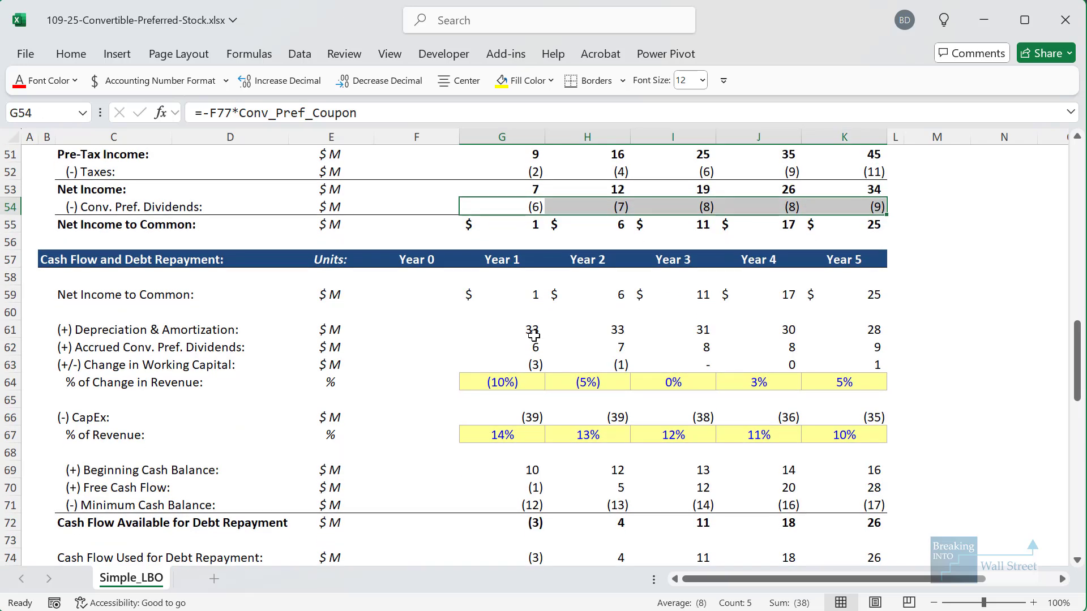
mouse_move(486, 191)
left_mouse_down()
mouse_move(518, 213)
mouse_move(917, 218)
left_mouse_up()
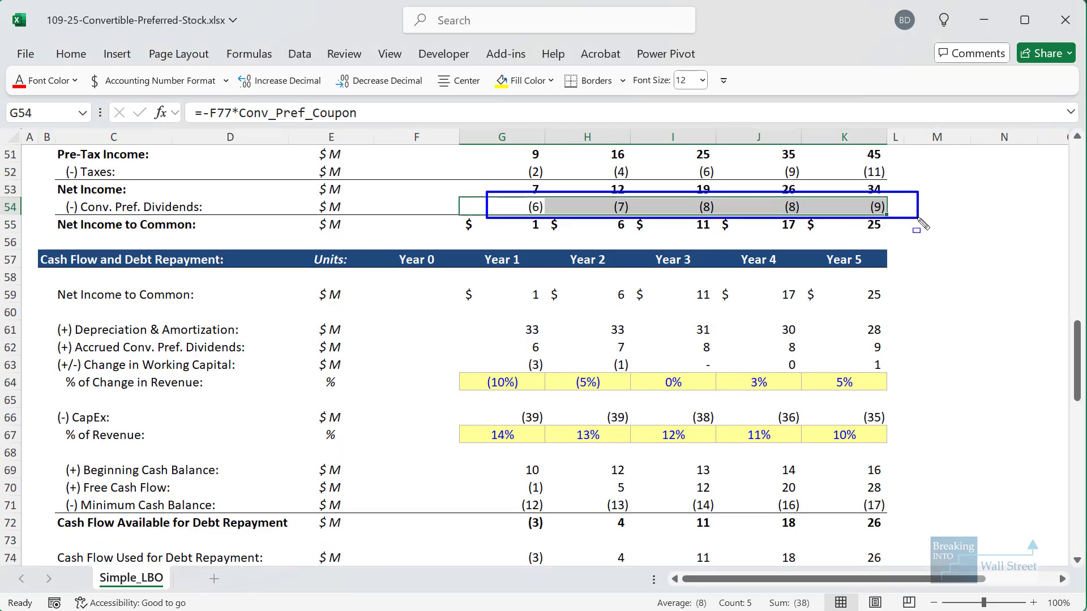
mouse_move(503, 361)
left_mouse_down()
mouse_move(577, 338)
mouse_move(933, 361)
left_mouse_up()
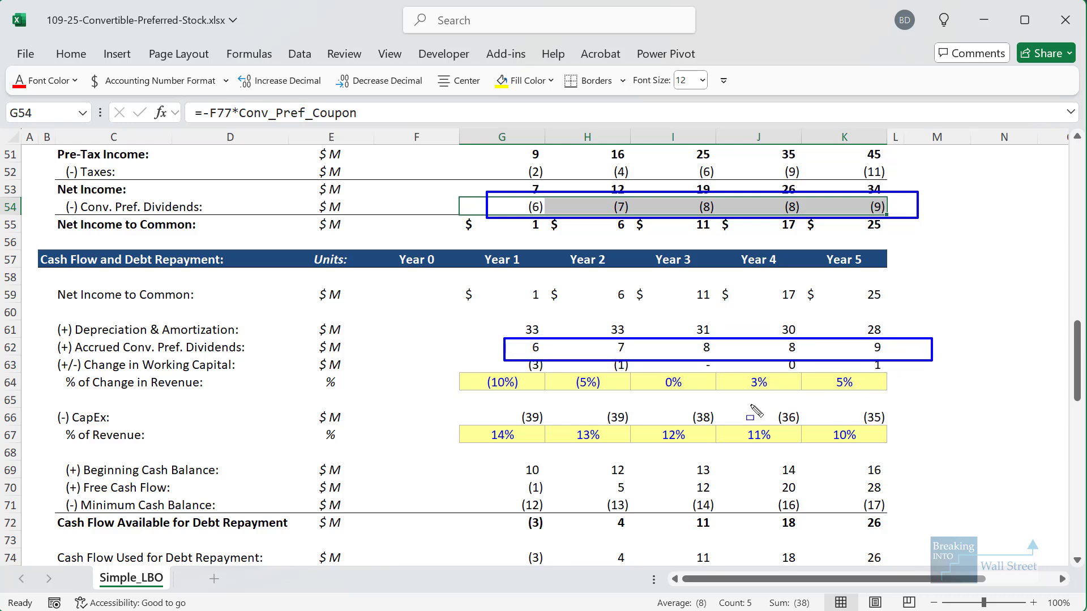
key("Escape")
Review the balances, Invested Capital and NOPAT rows, and the exit bridge in the Returns Calculations
left_click(588, 470)
scroll(591, 468, "down", 5)
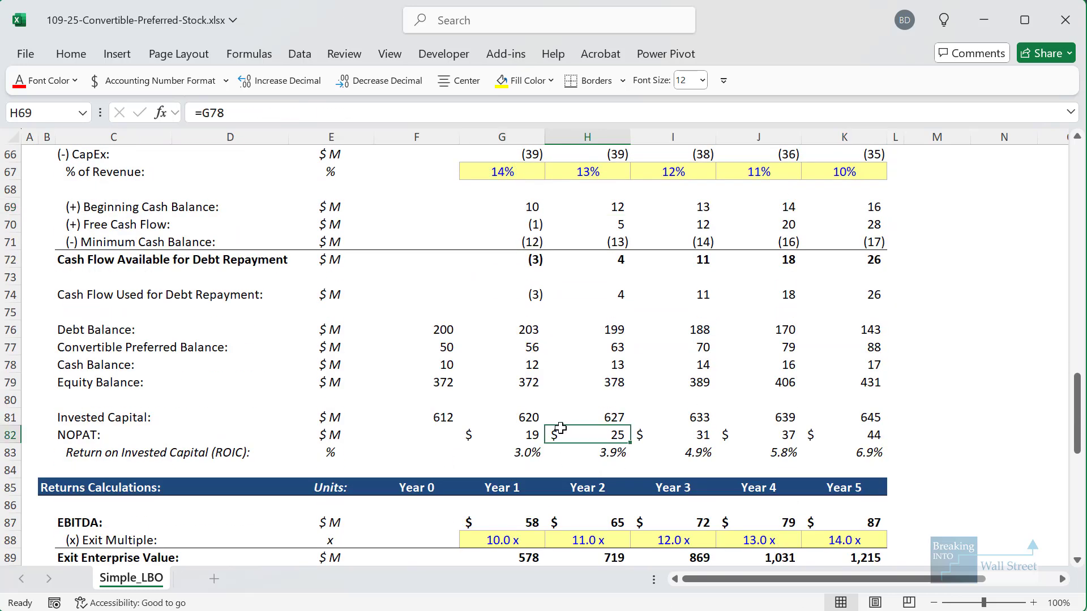
left_click(561, 429)
scroll(526, 372, "up", 4)
scroll(521, 372, "down", 6)
scroll(518, 372, "down", 3)
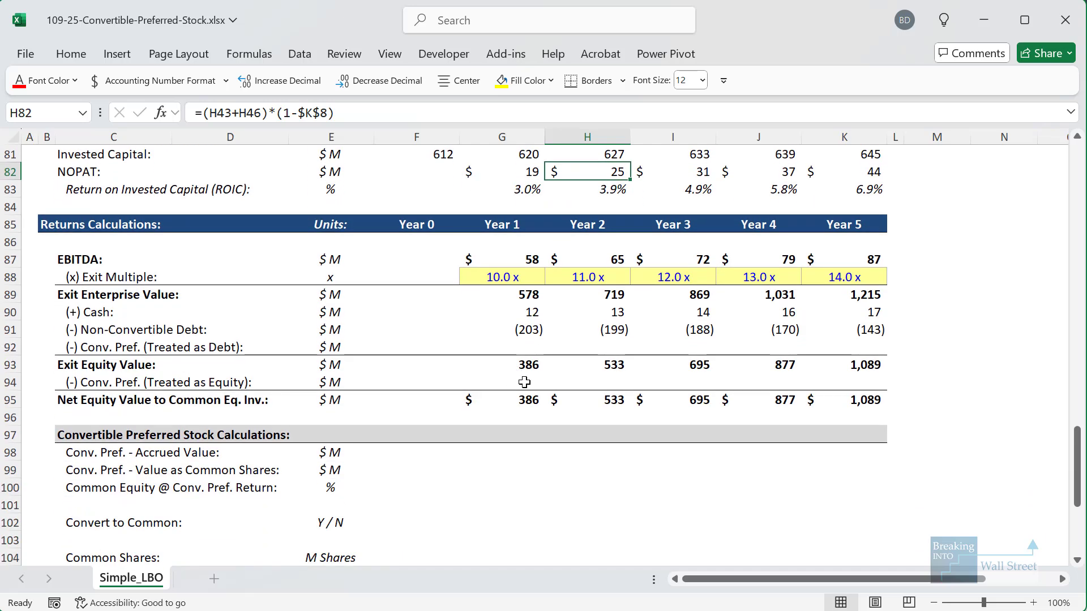
left_click(524, 383)
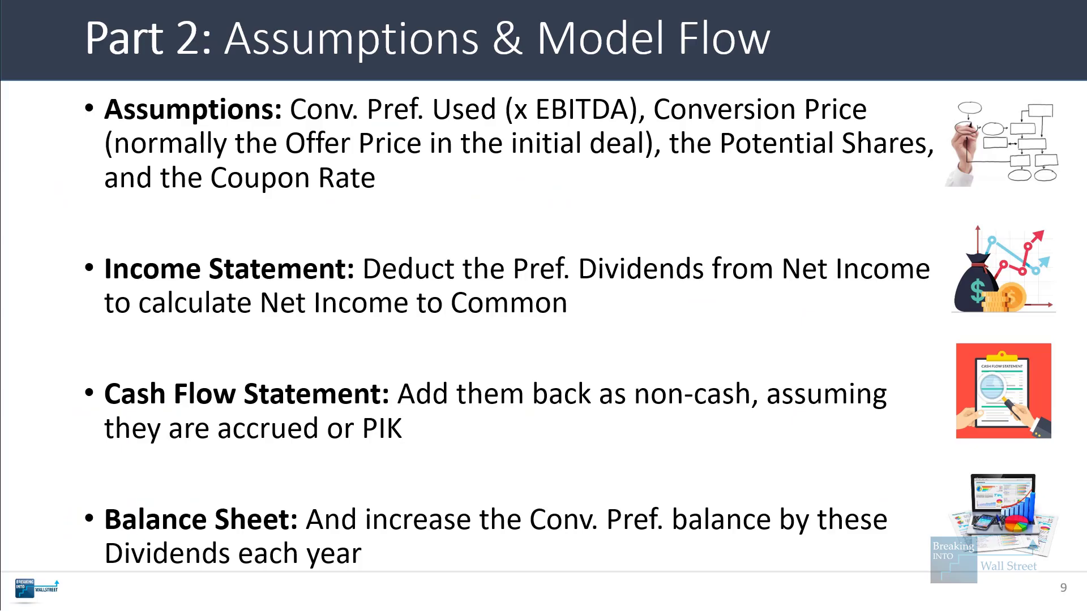
key("Right")
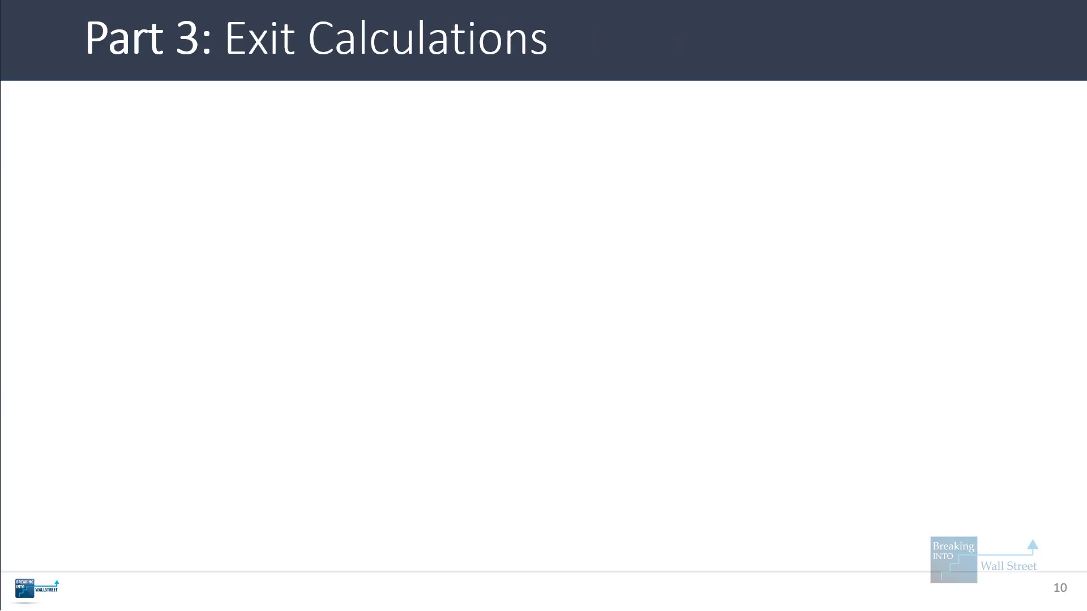
key("Right")
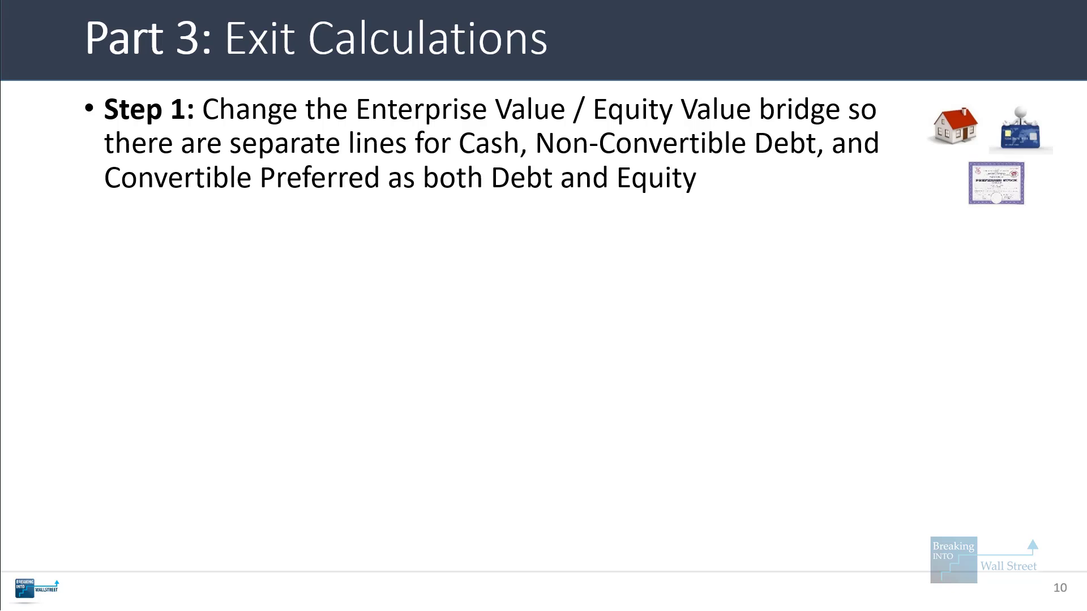
key("Right")
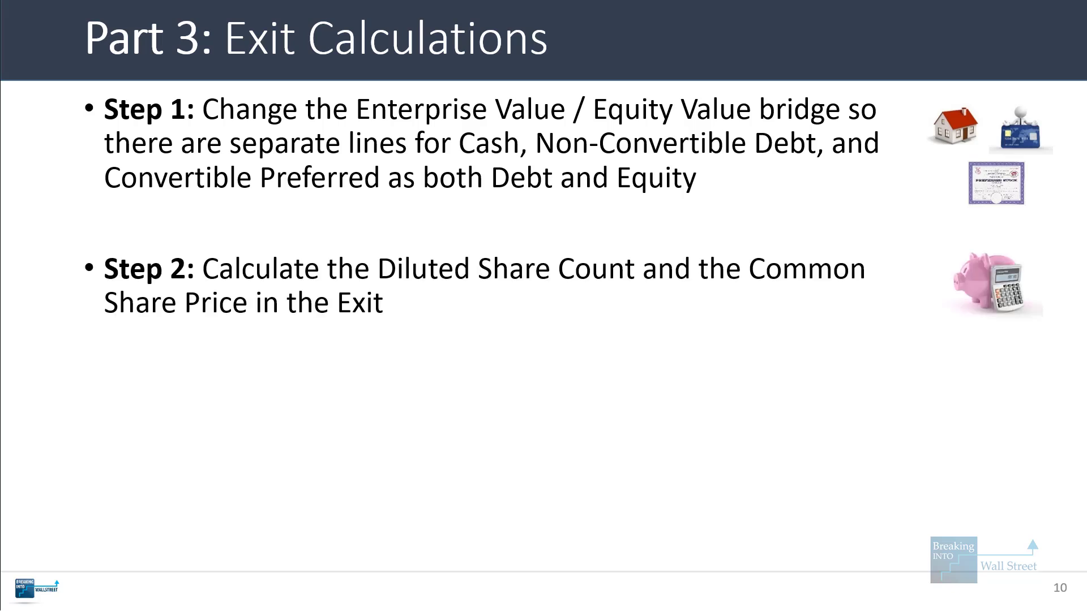
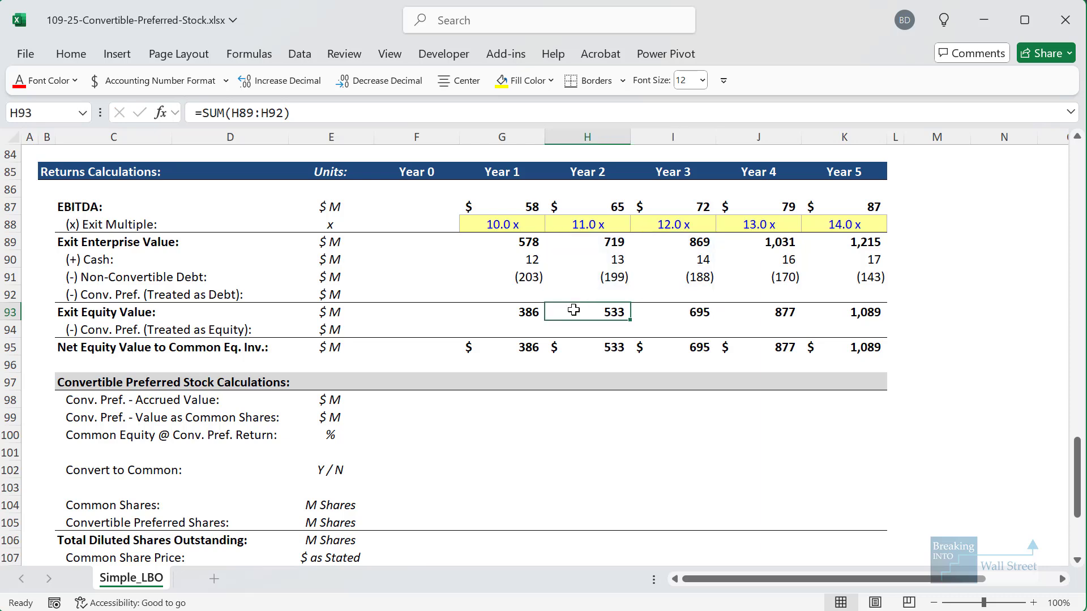
Check the Net Equity Value to Common Eq. Inv. formula in G95 and review the Convertible Preferred Stock Calculations section below it
key("Left")
key("Down")
key("Down")
key("F2")
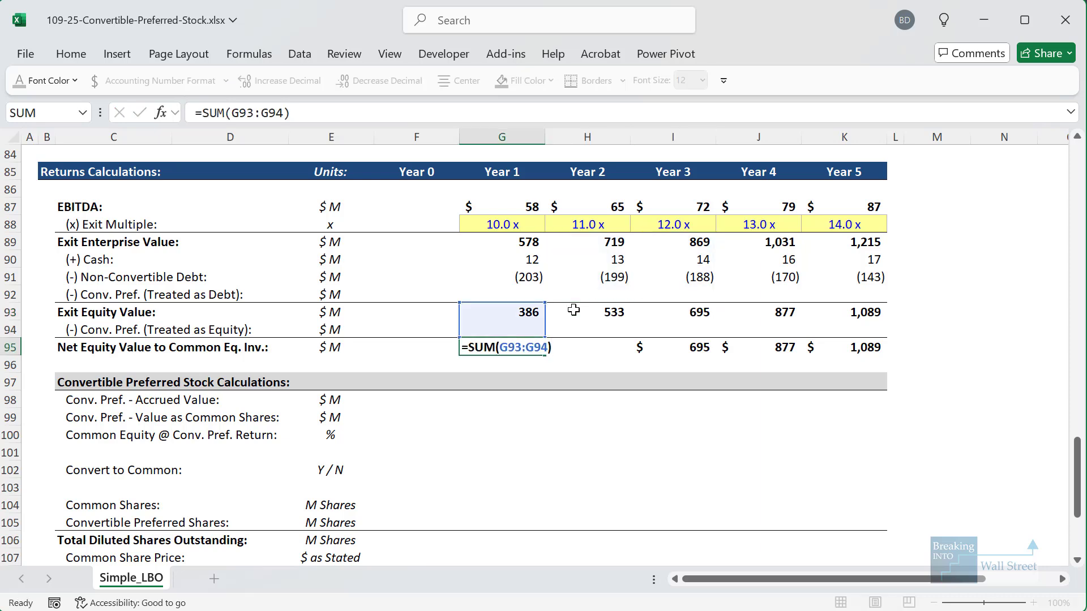
key("ctrl+Return")
key("Left")
key("Down")
key("Down")
key("Down")
key("Right")
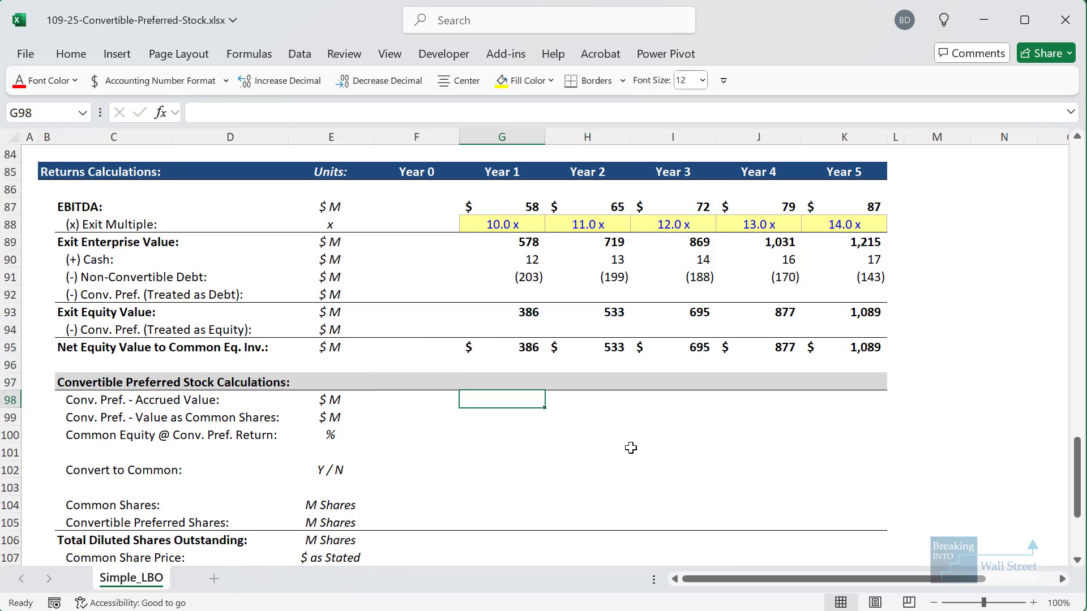
scroll(606, 444, "down", 1)
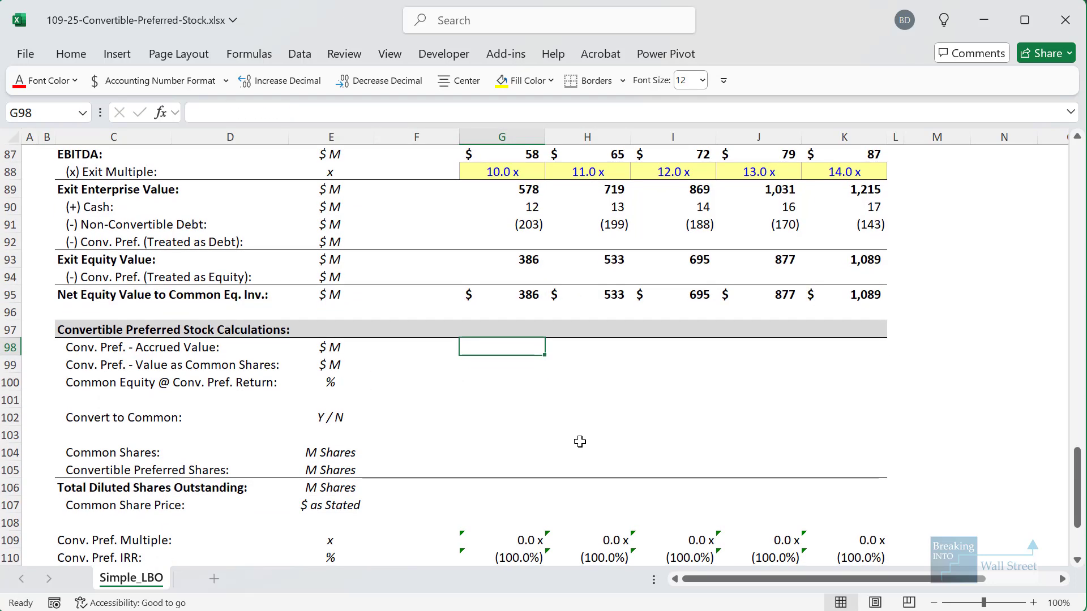
Link the Year 1 Common Shares in G104 to the Investor Equity share count with an absolute reference (=$E$32)
left_click(513, 445)
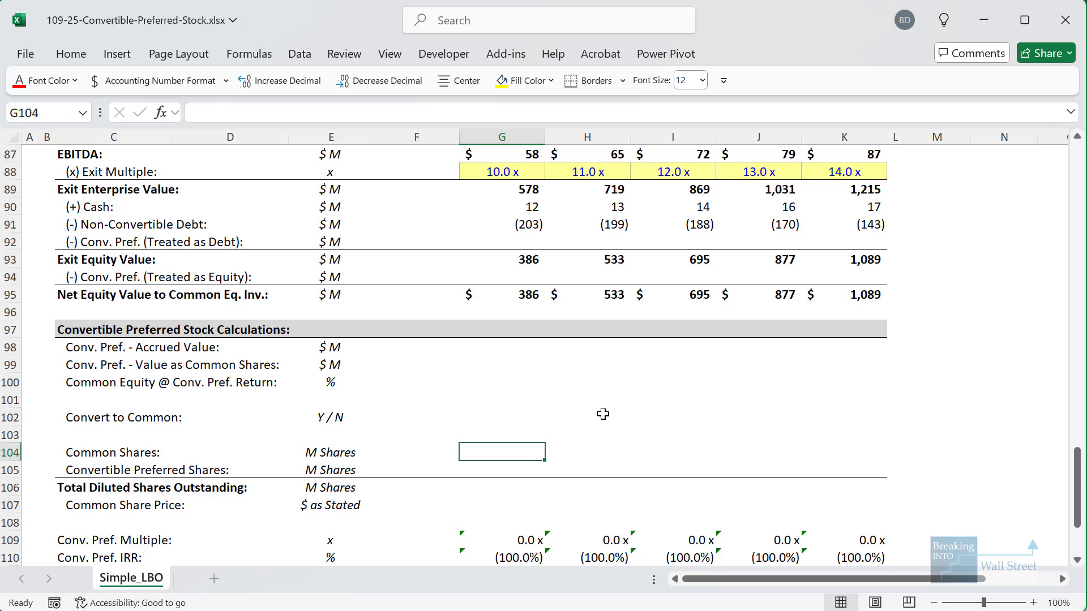
scroll(603, 413, "down", 1)
key("shift+space")
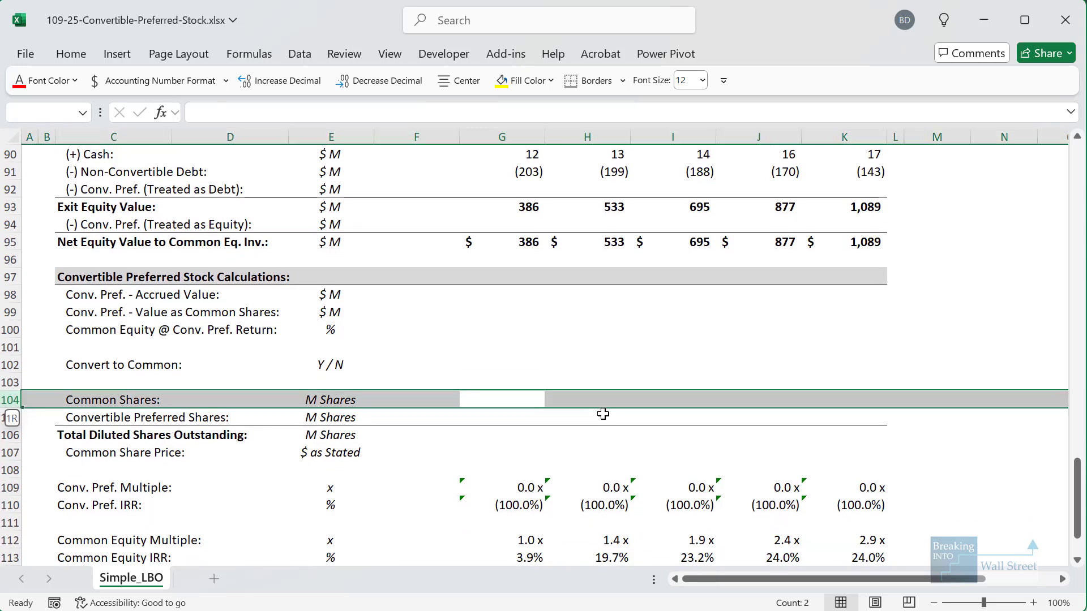
key("shift+Down")
key("Left")
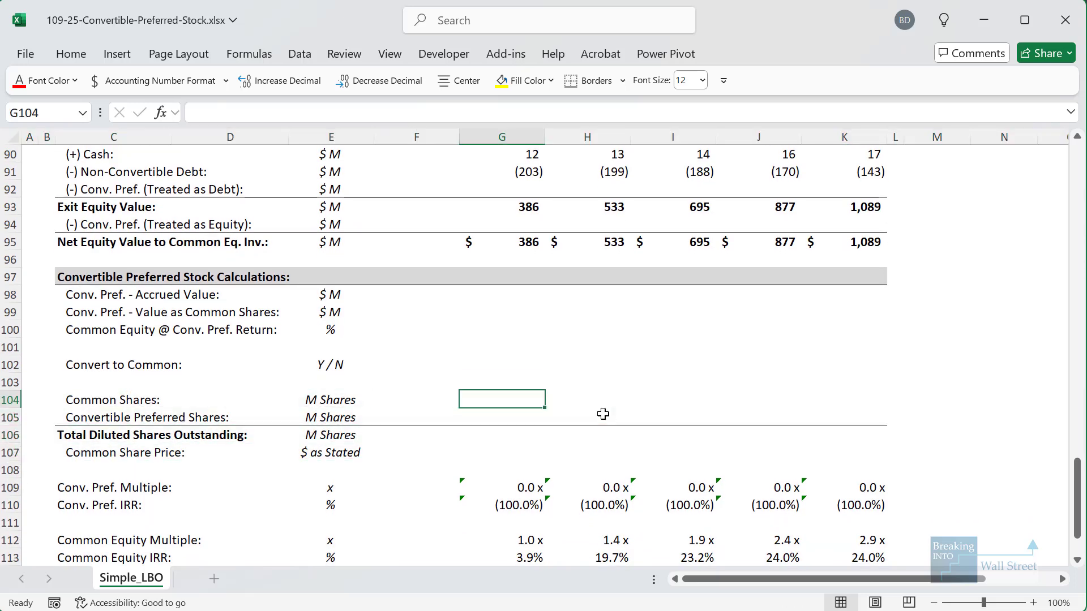
type("=")
scroll(601, 412, "up", 16)
scroll(490, 353, "up", 7)
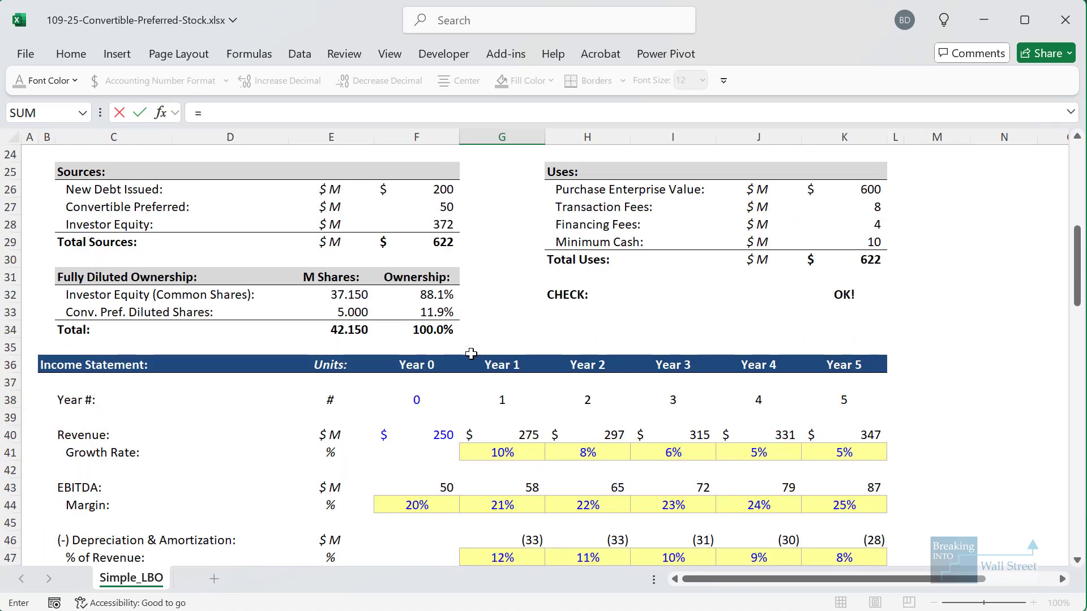
left_click(344, 352)
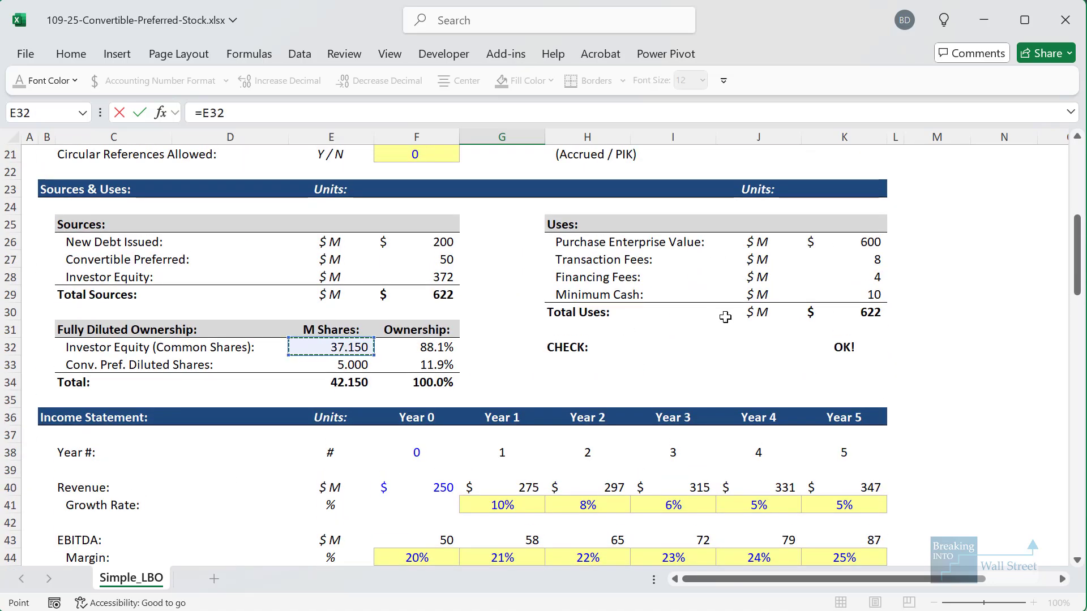
key("F4")
key("ctrl+Return")
Trace the Common Shares link to its source in E32 and examine the Investor Equity and Offer Price per Share inputs behind it
key("ctrl+bracketleft")
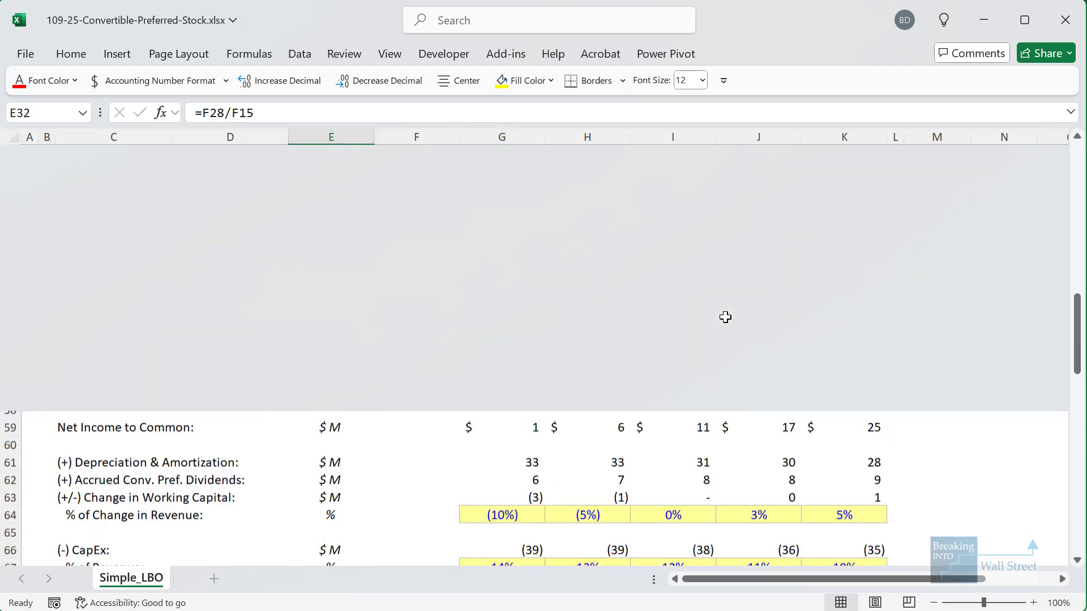
key("F2")
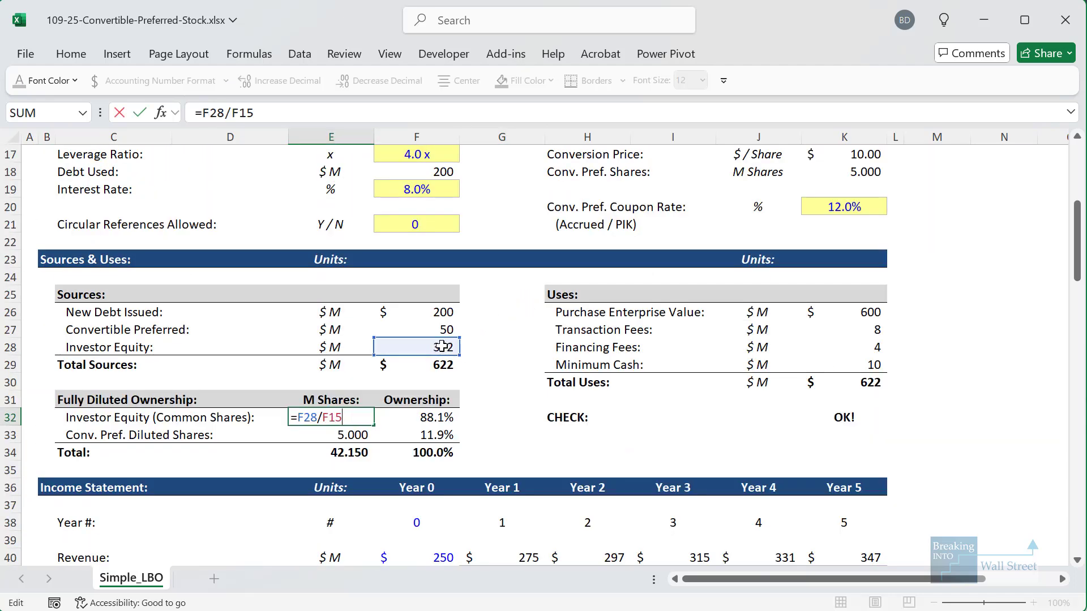
scroll(442, 347, "up", 4)
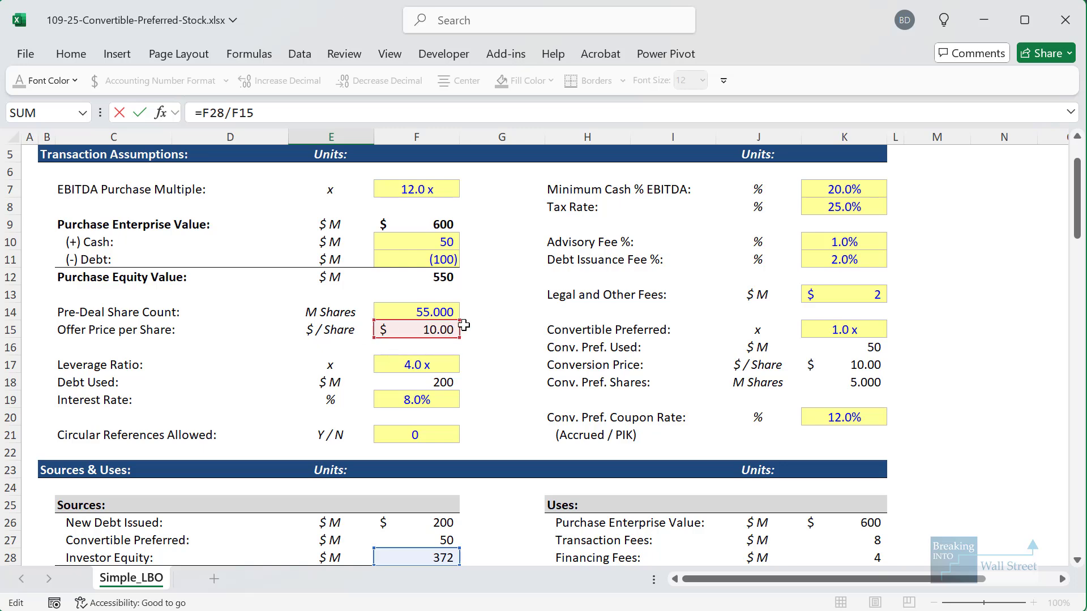
scroll(455, 344, "down", 5)
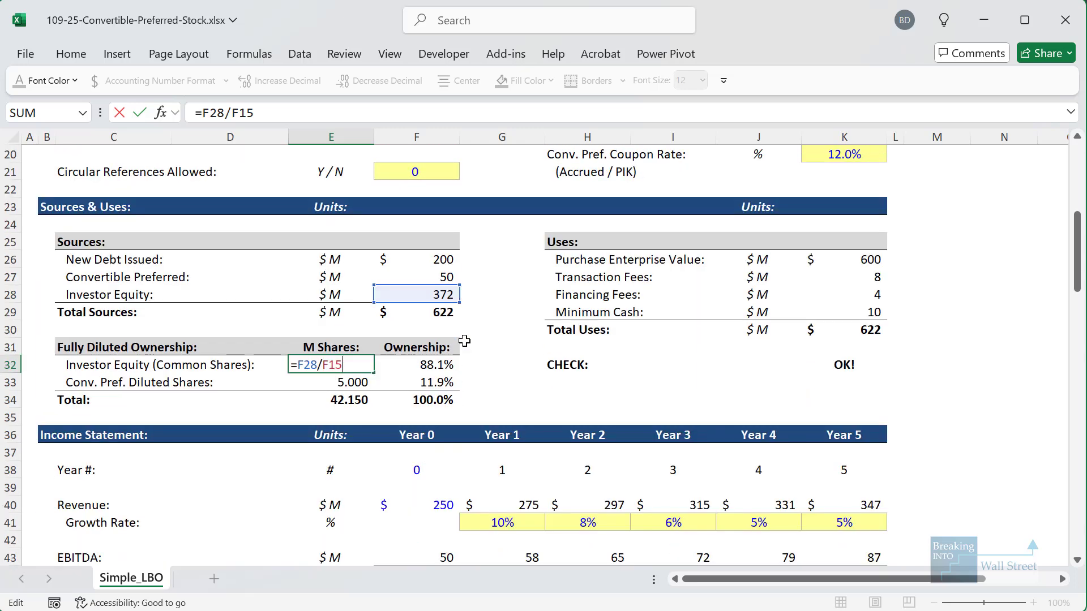
key("ctrl+Return")
key("F5")
key("Return")
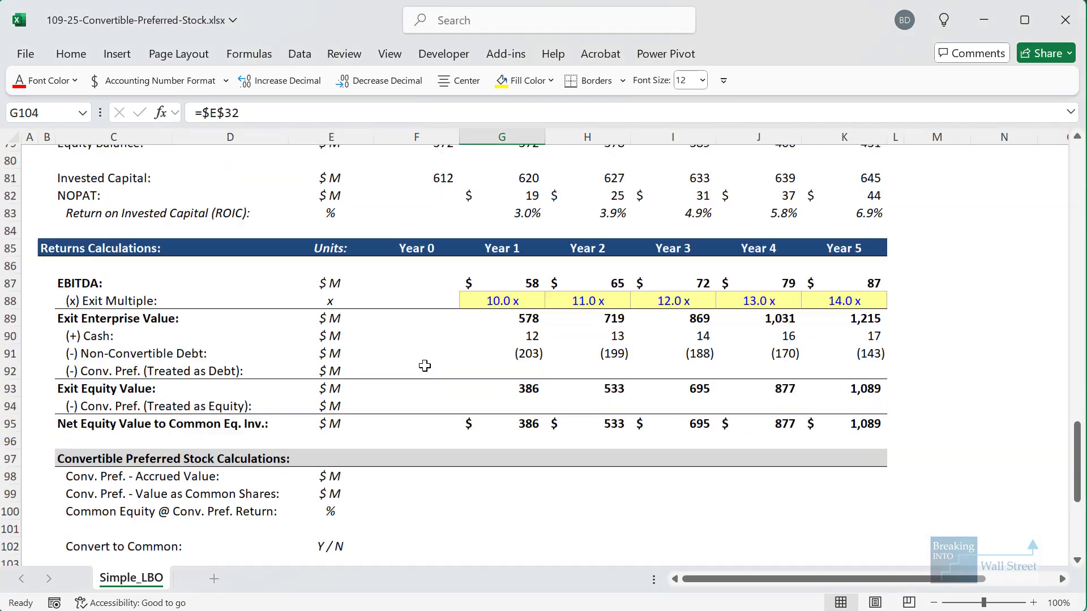
Calculate the Year 1 Convertible Preferred Shares in G105 as the conversion switch times the preferred share count (=G102*Conv_Pref_Shares)
key("Down")
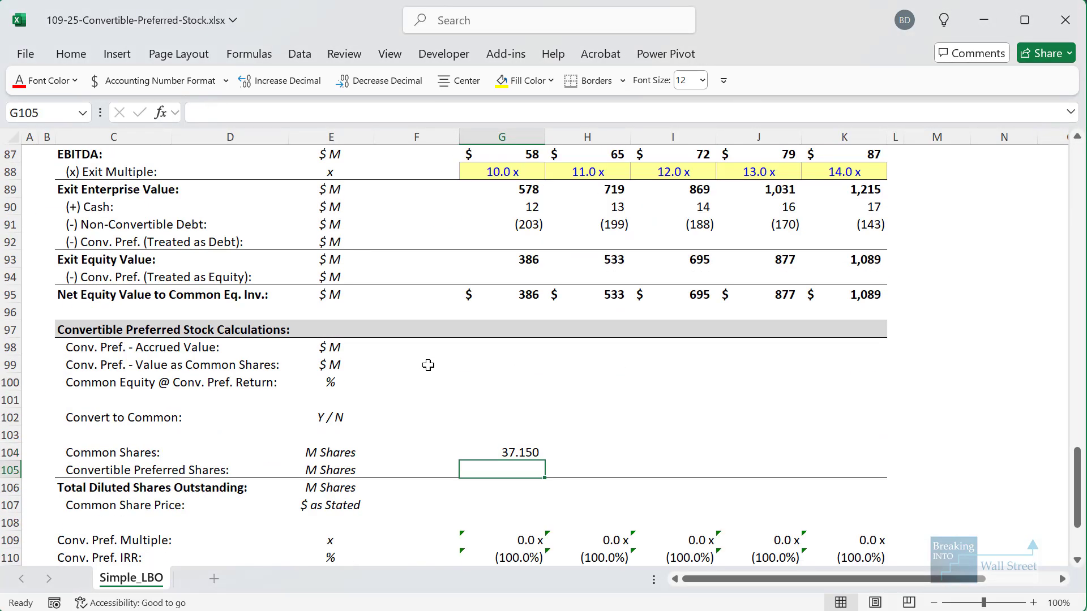
scroll(428, 365, "down", 1)
type("=")
key("Up")
key("Up")
key("Up")
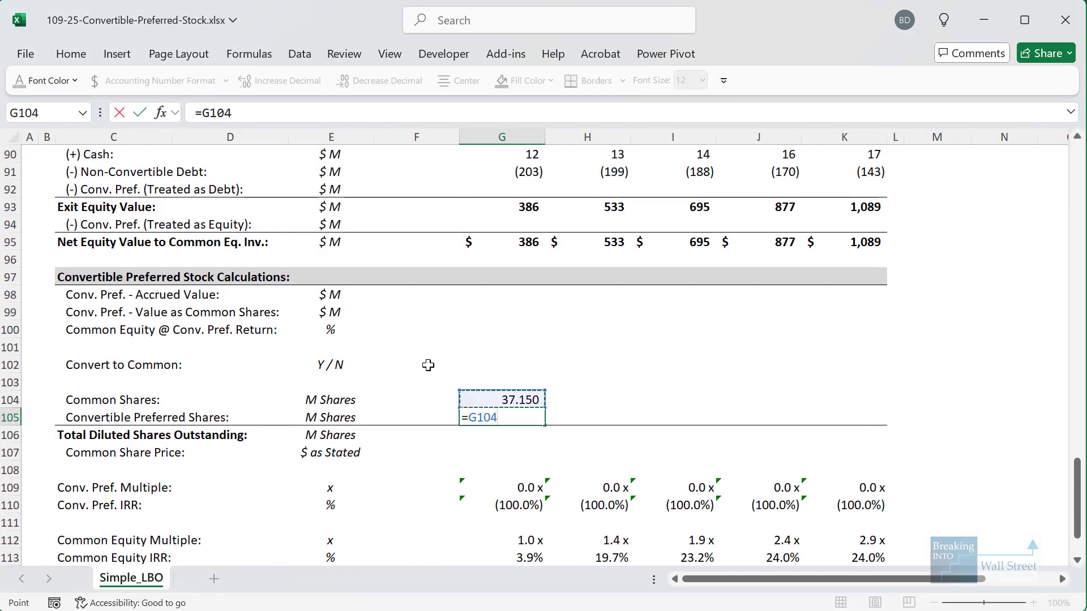
scroll(363, 345, "down", 1)
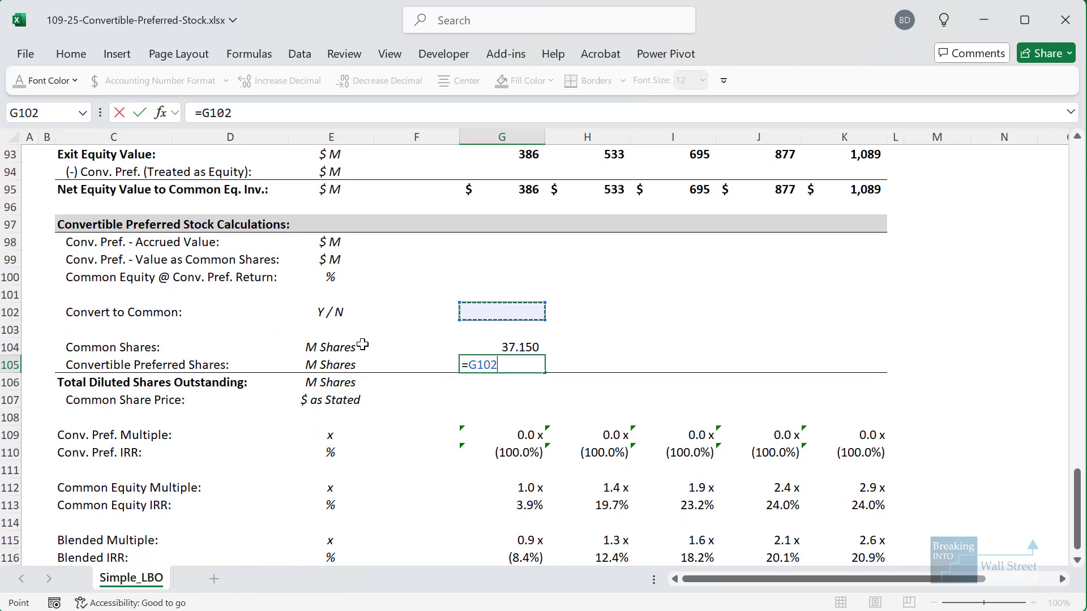
type("*")
scroll(367, 341, "up", 9)
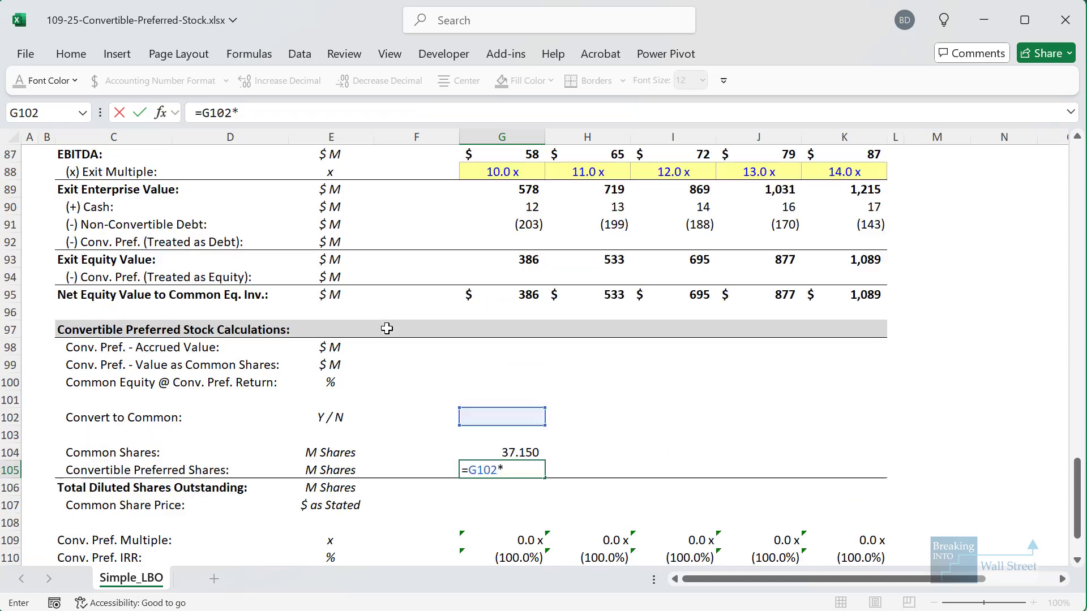
scroll(387, 329, "up", 20)
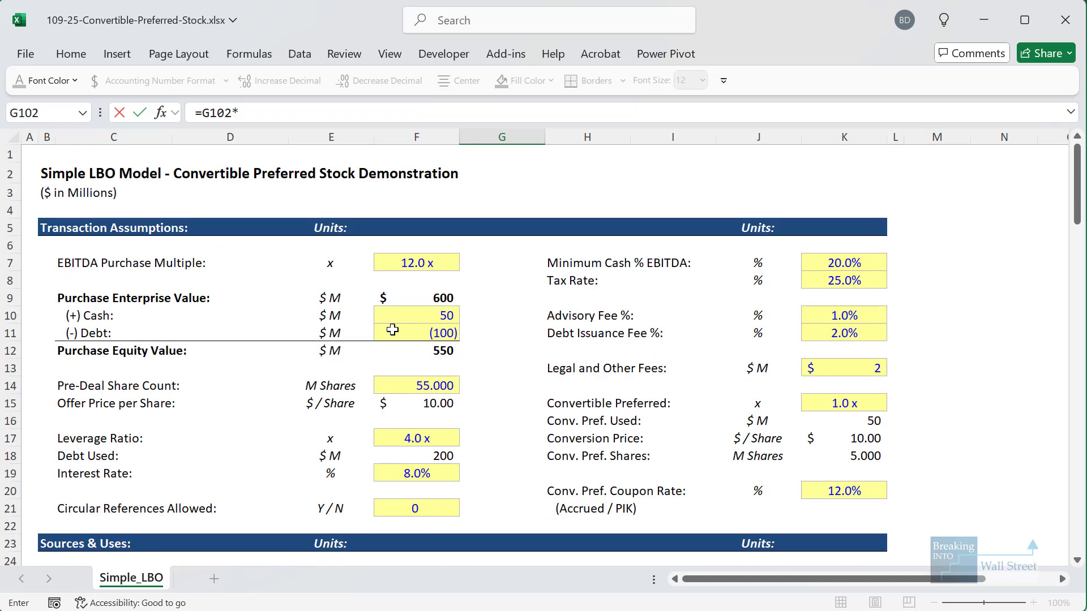
scroll(407, 327, "down", 5)
scroll(408, 327, "up", 1)
scroll(547, 306, "up", 1)
left_click(830, 295)
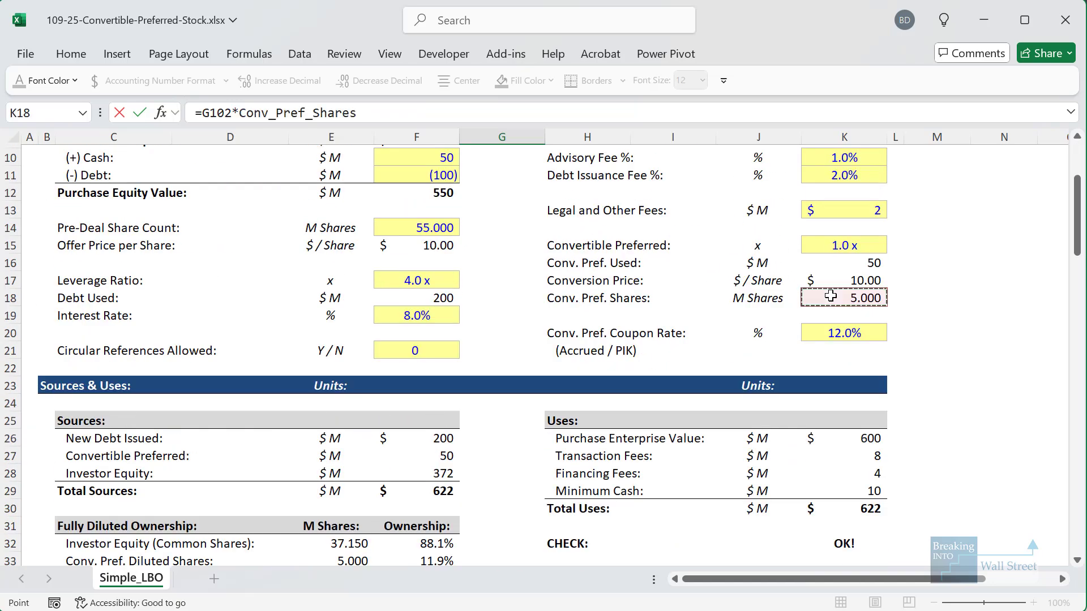
key("Return")
Check the range summed in the Year 1 Total Diluted Shares Outstanding formula in G106
key("Down")
key("F2")
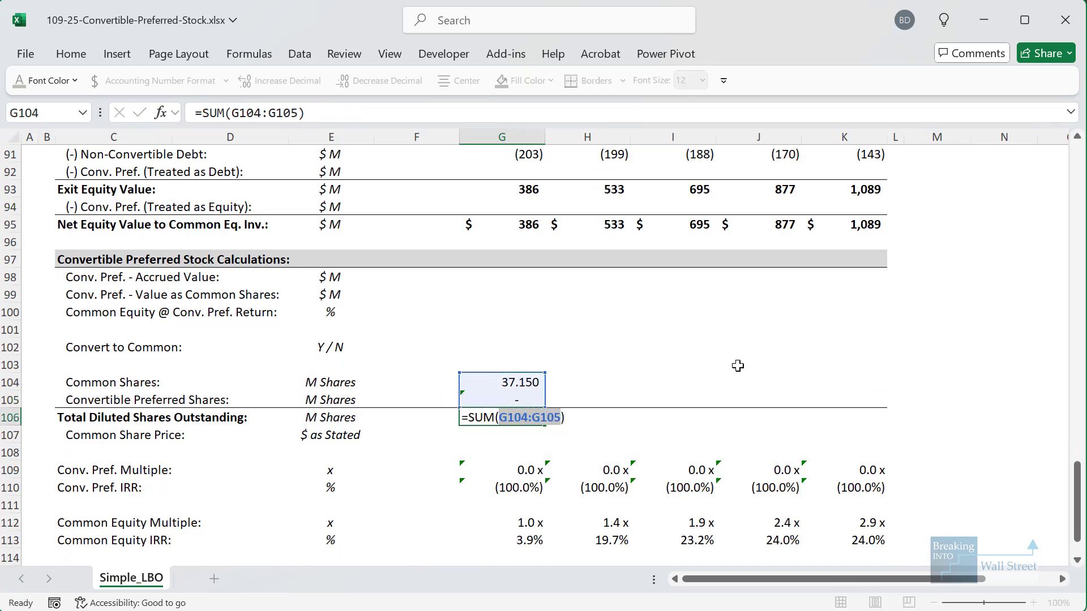
key("Escape")
Calculate the Year 1 Common Share Price in G107 as Exit Equity Value divided by Total Diluted Shares Outstanding (=G93/G106)
key("Down")
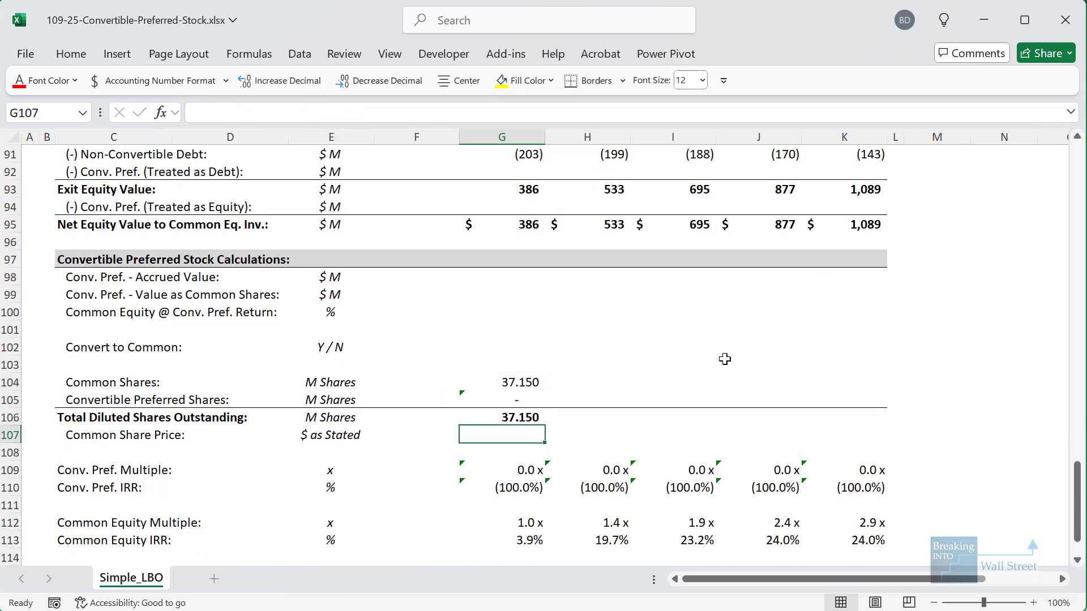
type("=")
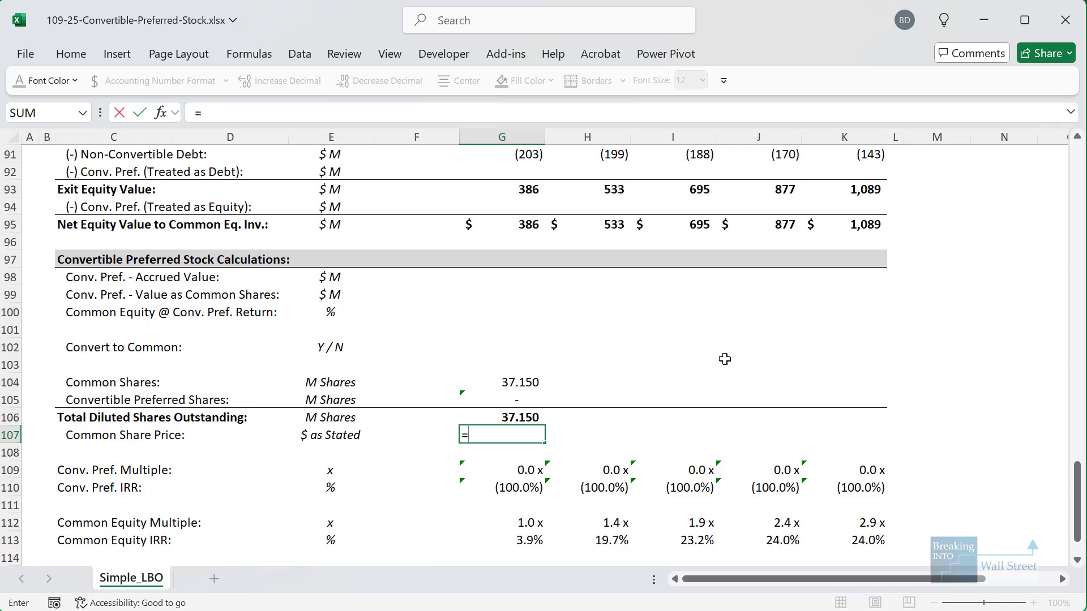
left_click(532, 190)
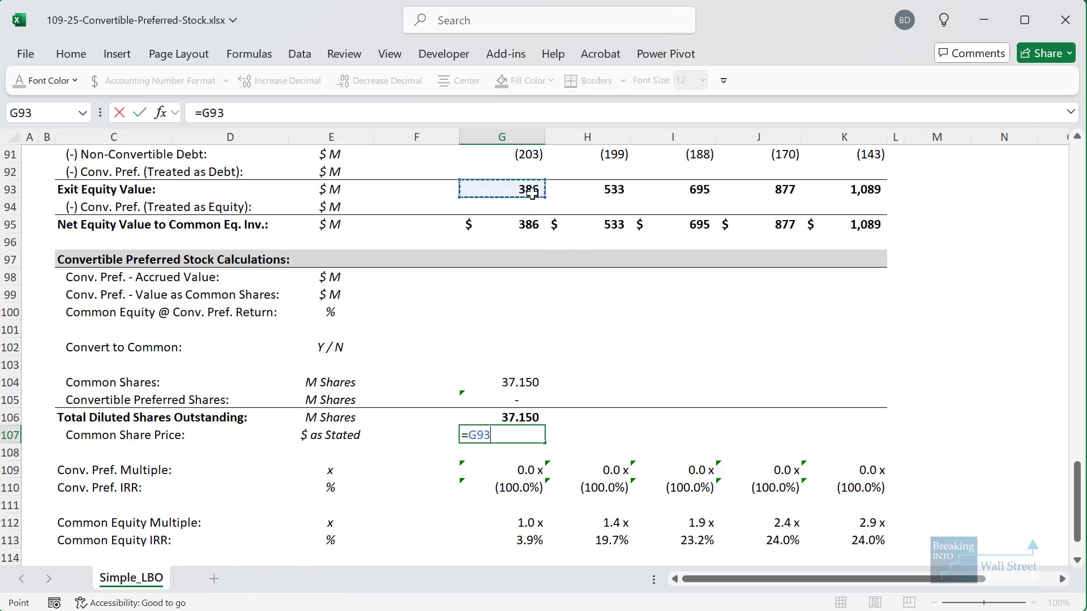
type("/")
key("Up")
key("ctrl+Return")
Copy the share count and share price formulas in G104:G107 across through Year 5
key("Up")
key("Up")
key("Up")
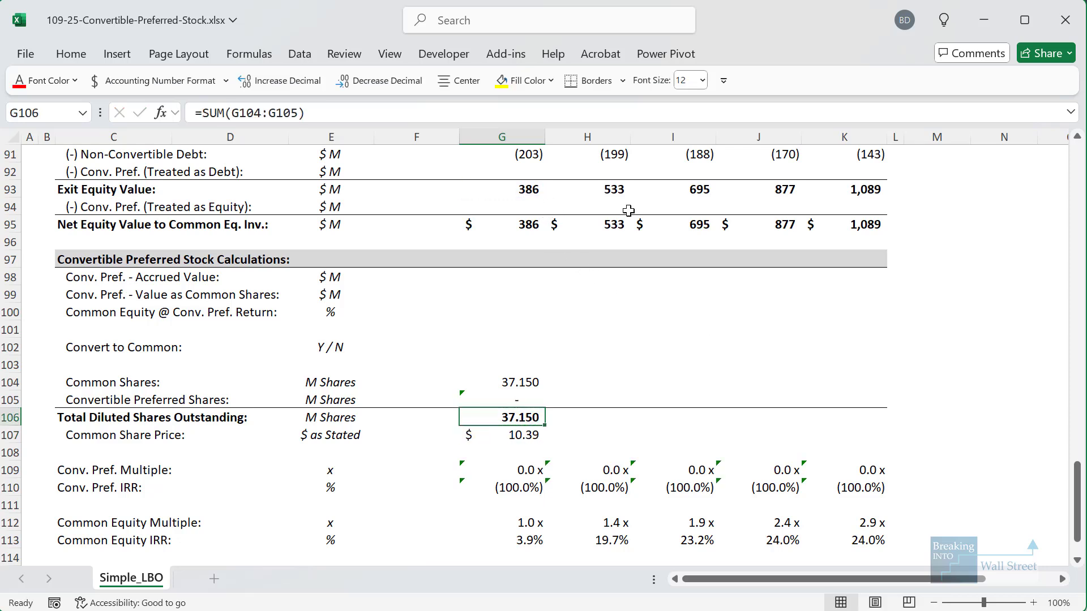
key("shift+Down")
key("shift+Down")
key("shift+Down")
key("ctrl+c")
key("shift+Right")
key("shift+Right")
key("shift+Right")
key("shift+Right")
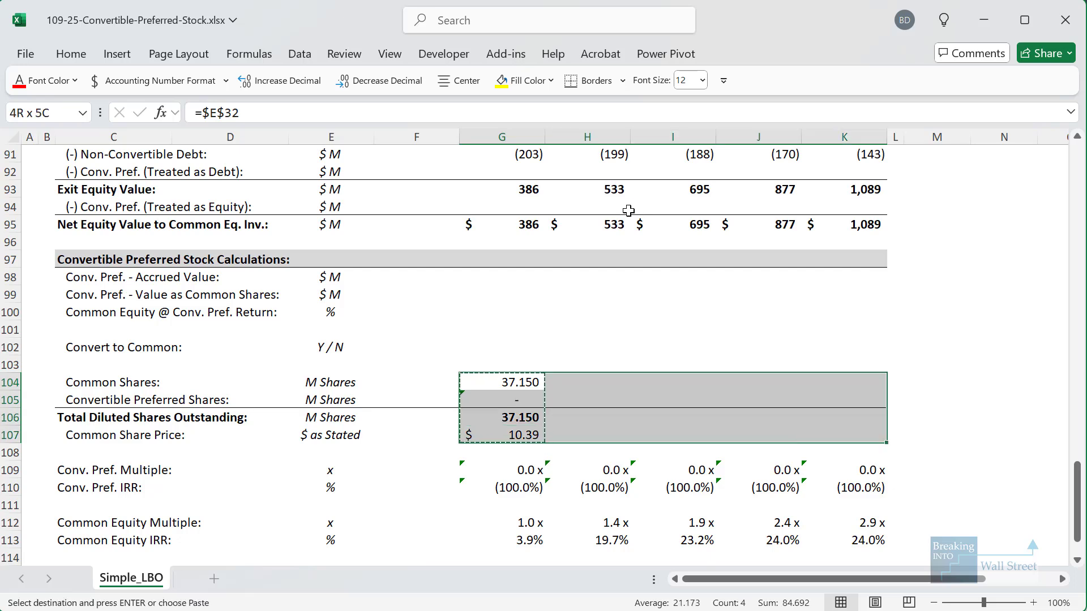
key("ctrl+alt+v")
key("Return")
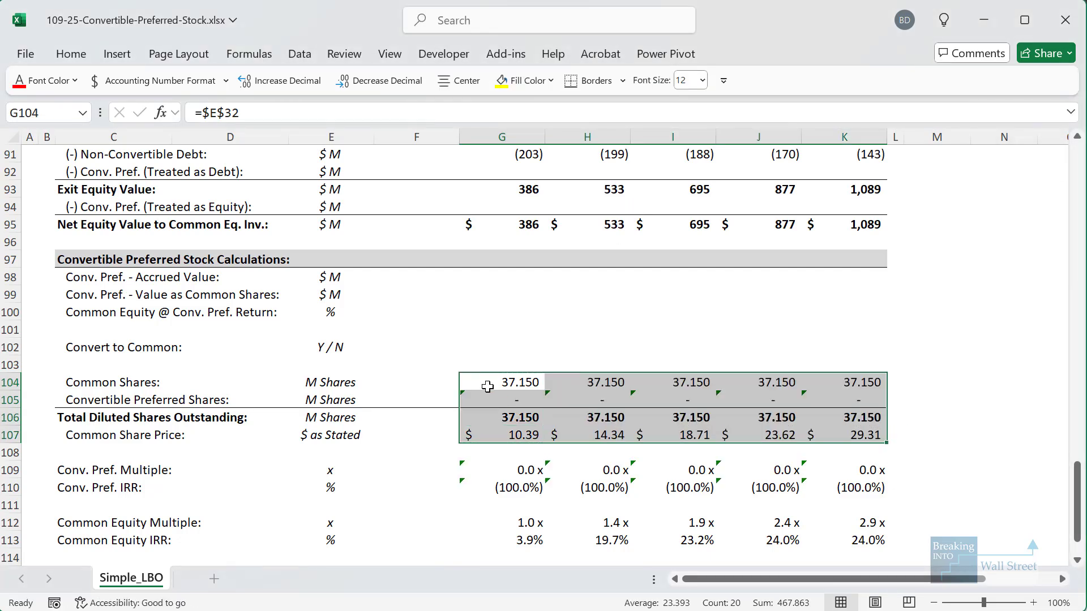
Ignore the formula error flags across G105:K110
left_click_drag(494, 395, 825, 486)
left_click(439, 399)
left_click(487, 485)
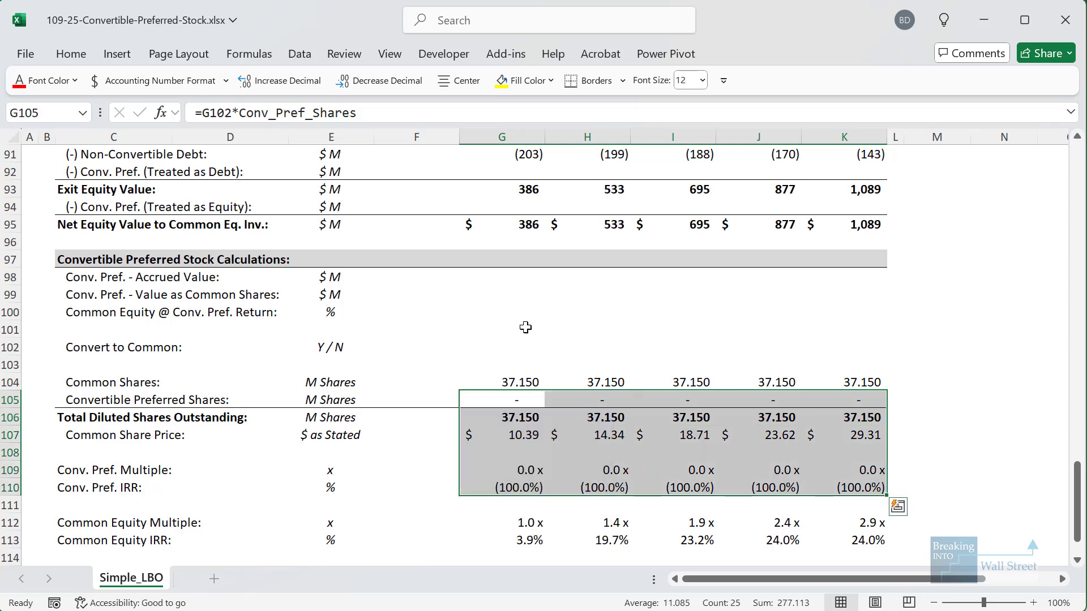
Link the Year 1 Conv. Pref. - Accrued Value in G98 to the Convertible Preferred Balance (=G77)
left_click(504, 275)
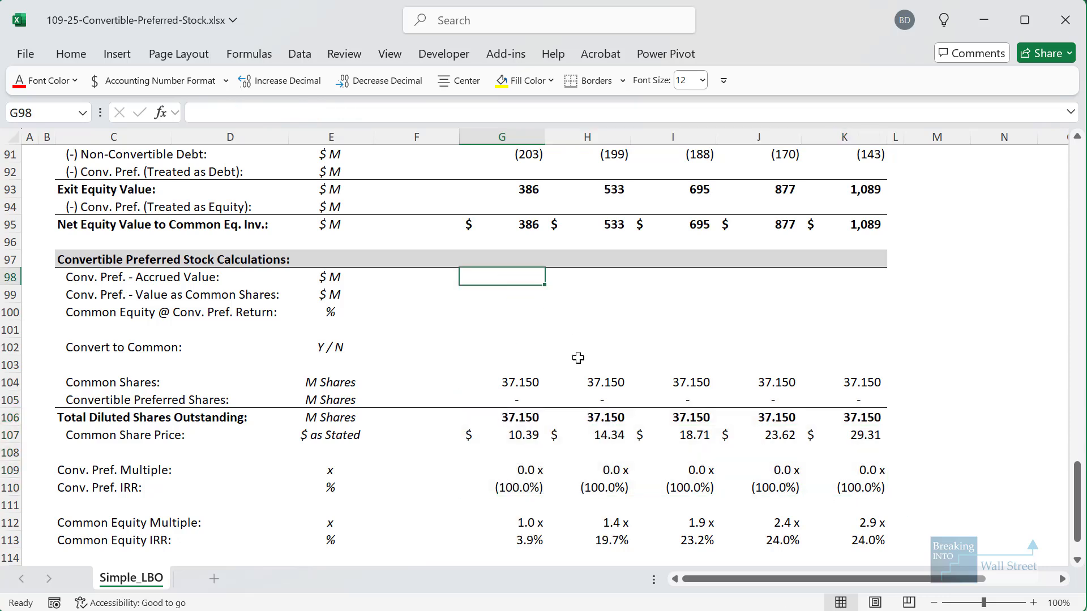
left_click(510, 277)
type("=")
scroll(488, 319, "up", 7)
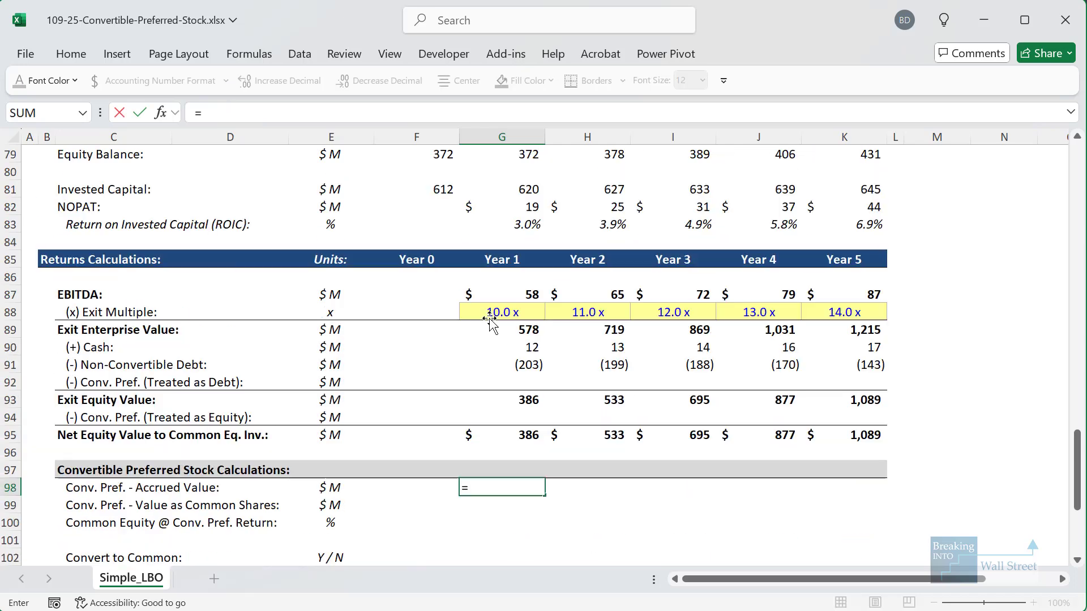
left_click(530, 270)
key("ctrl+Return")
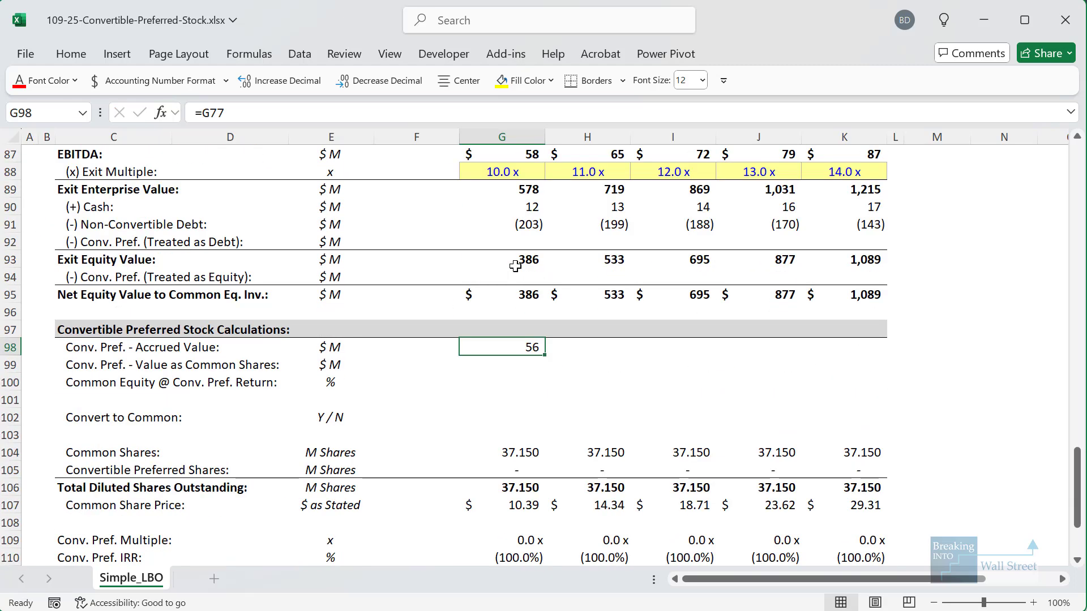
Calculate the Year 1 Conv. Pref. - Value as Common Shares in G99 as share price times preferred shares (=G107*Conv_Pref_Shares)
key("Down")
type("=")
scroll(540, 328, "down", 1)
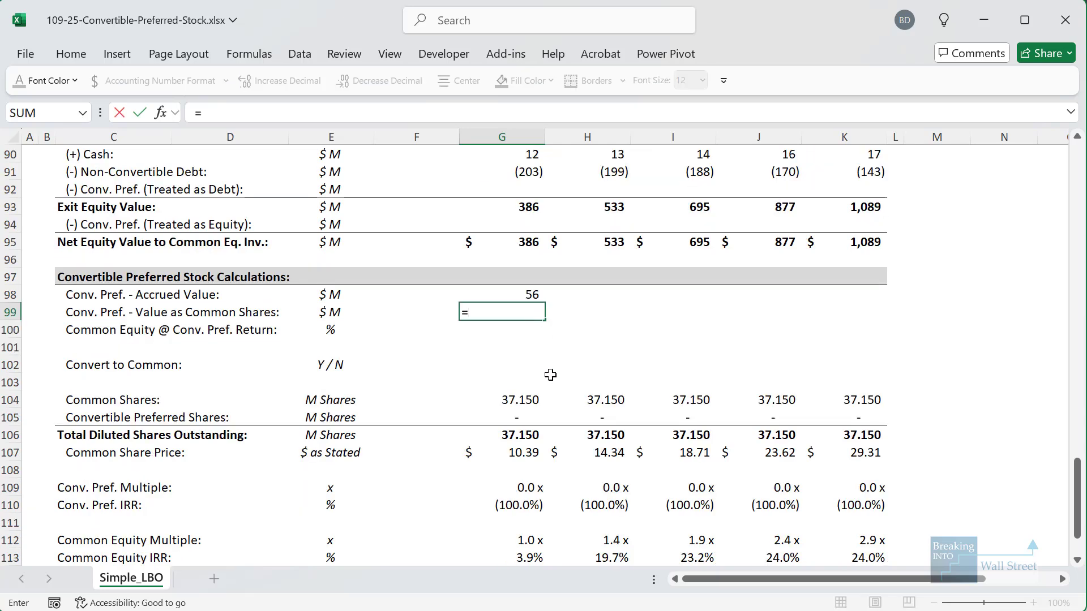
left_click(524, 450)
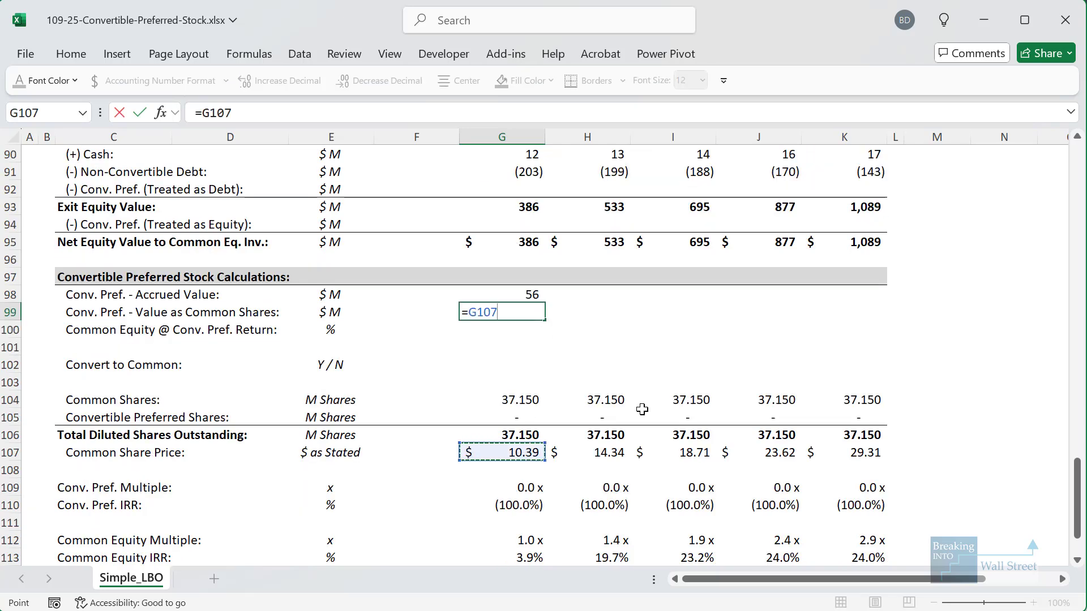
type("*")
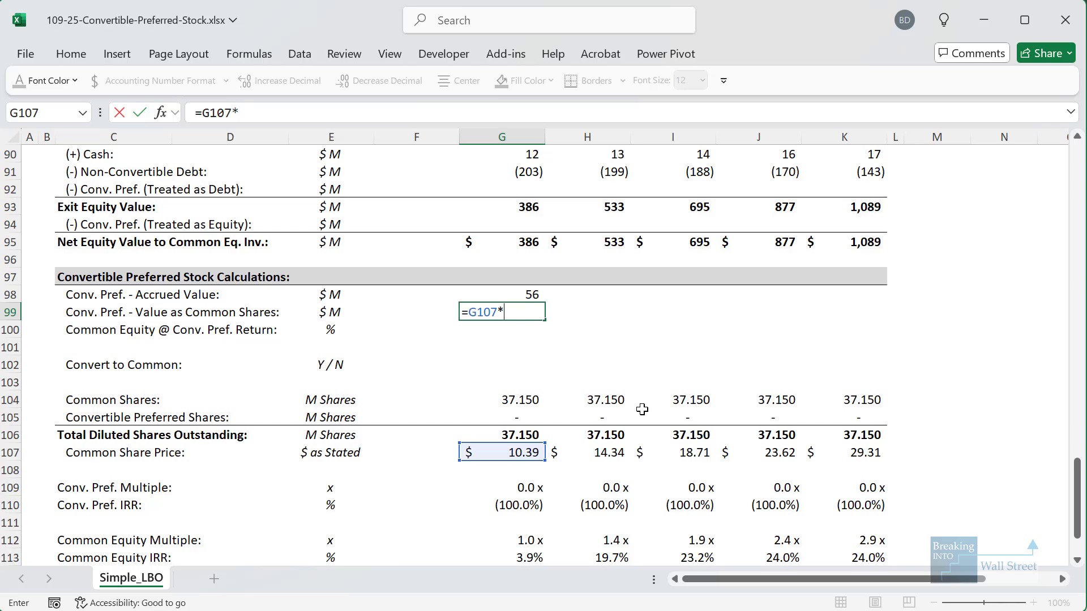
scroll(604, 380, "up", 19)
scroll(604, 380, "up", 8)
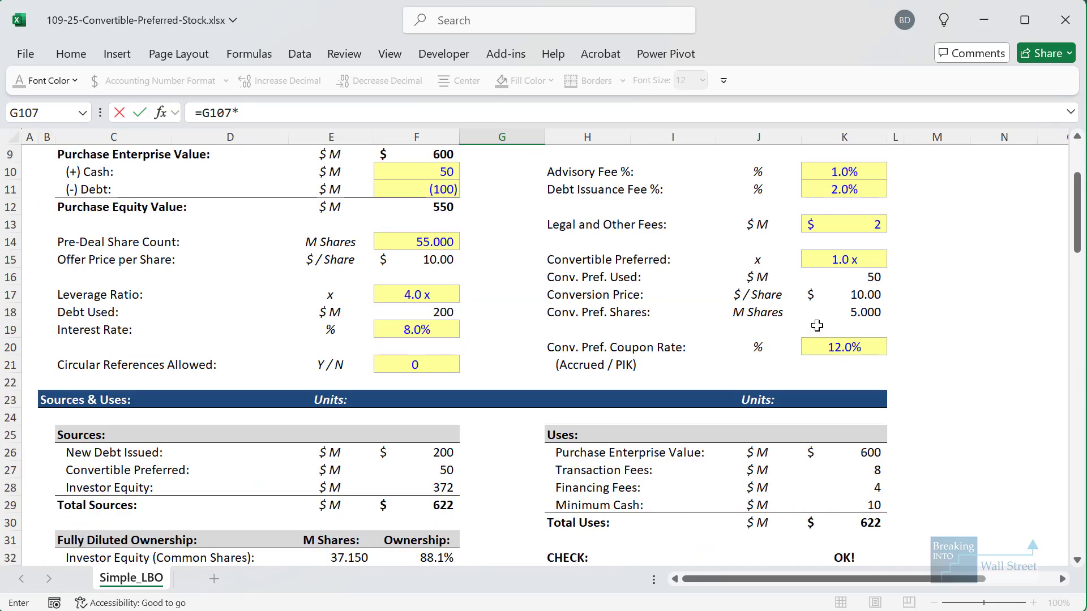
left_click(840, 305)
key("ctrl+Return")
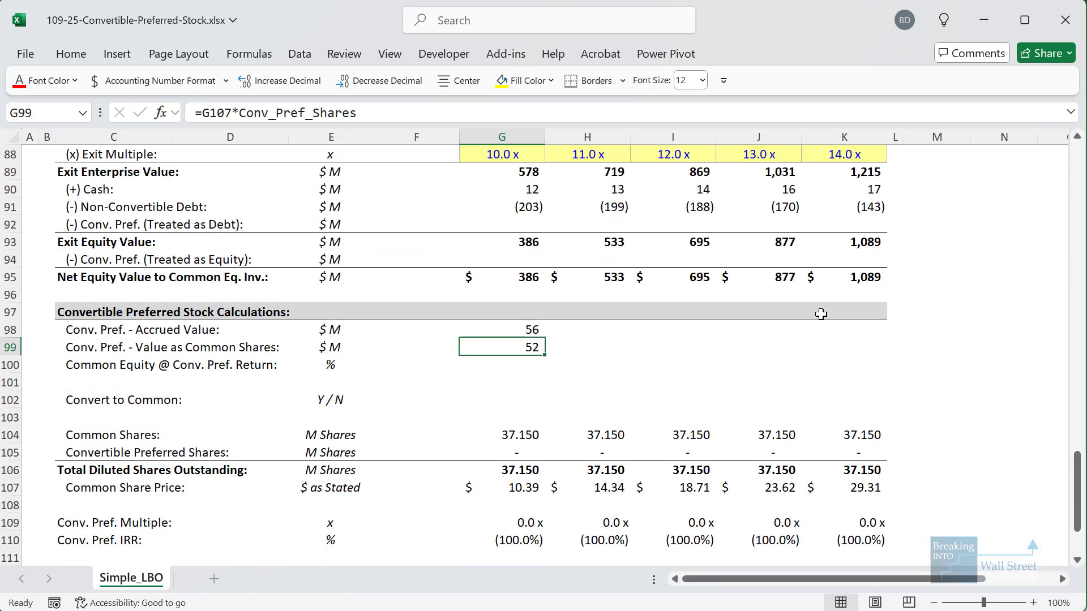
Copy the Accrued Value and Value as Common Shares formulas in G98:G99 across through Year 5
key("shift+Up")
key("ctrl+c")
key("shift+Right")
key("shift+Right")
key("shift+Right")
key("shift+Right")
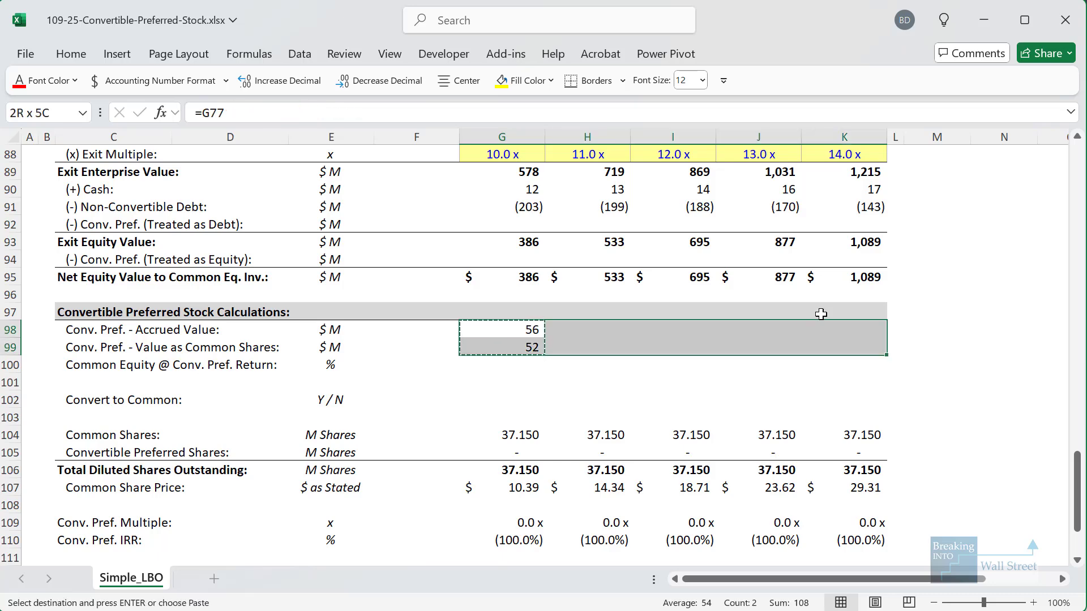
key("ctrl+alt+v")
key("Return")
key("Right")
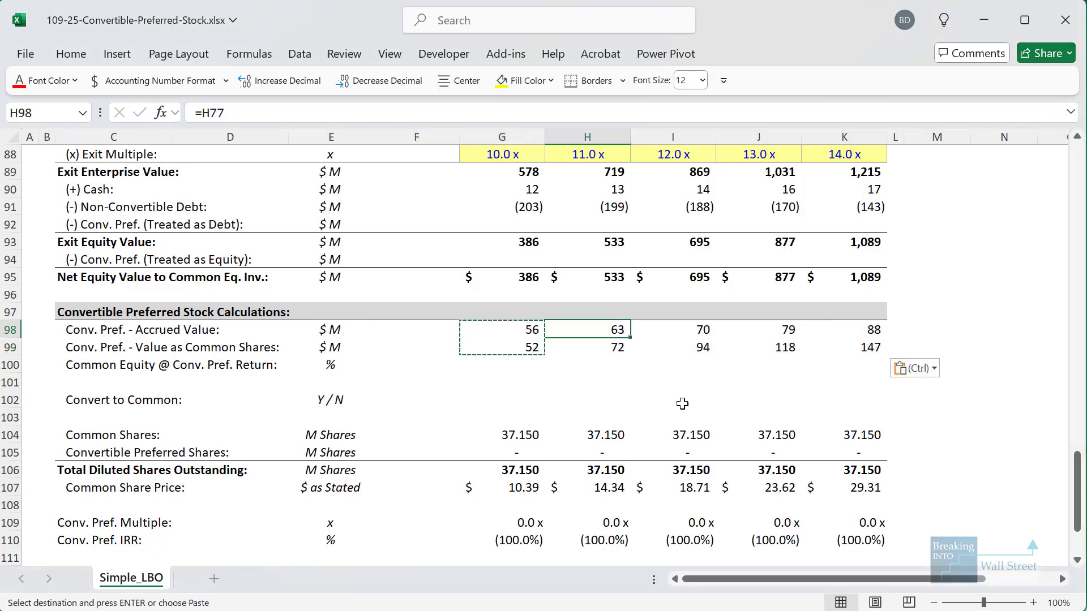
Compare the convertible preferred's Year 1 Accrued Value with its Value as Common Shares in G98:G99
left_click(636, 435)
left_click(501, 417)
left_click_drag(491, 319, 555, 362)
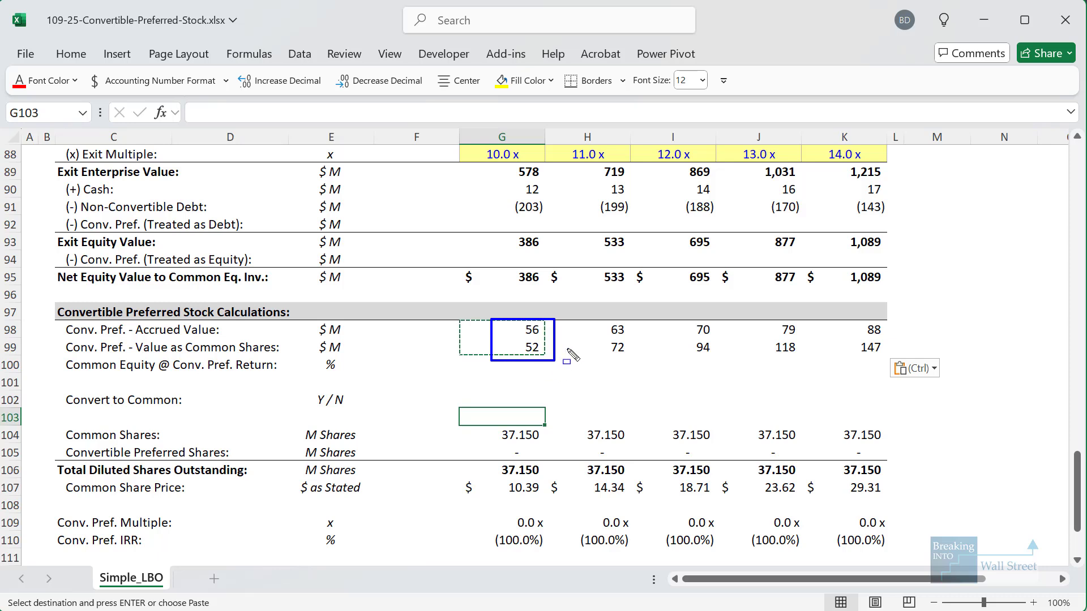
Compare the convertible preferred's Accrued Value with its Value as Common Shares for Years 2 through 5 in H98:K99
left_click_drag(583, 320, 646, 369)
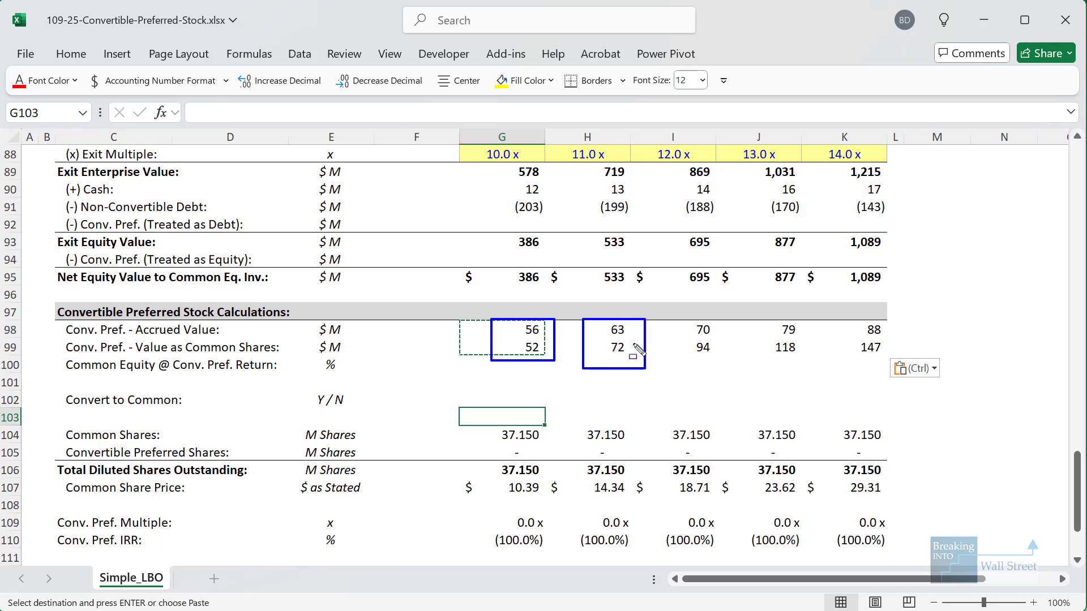
mouse_move(657, 309)
left_mouse_down()
mouse_move(744, 359)
mouse_move(909, 378)
left_mouse_up()
key("Escape")
Enter the Year 1 Convert to Common switch in G102 as =IF(G99>G98,1,0), testing Value as Common Shares against Accrued Value
left_click(495, 396)
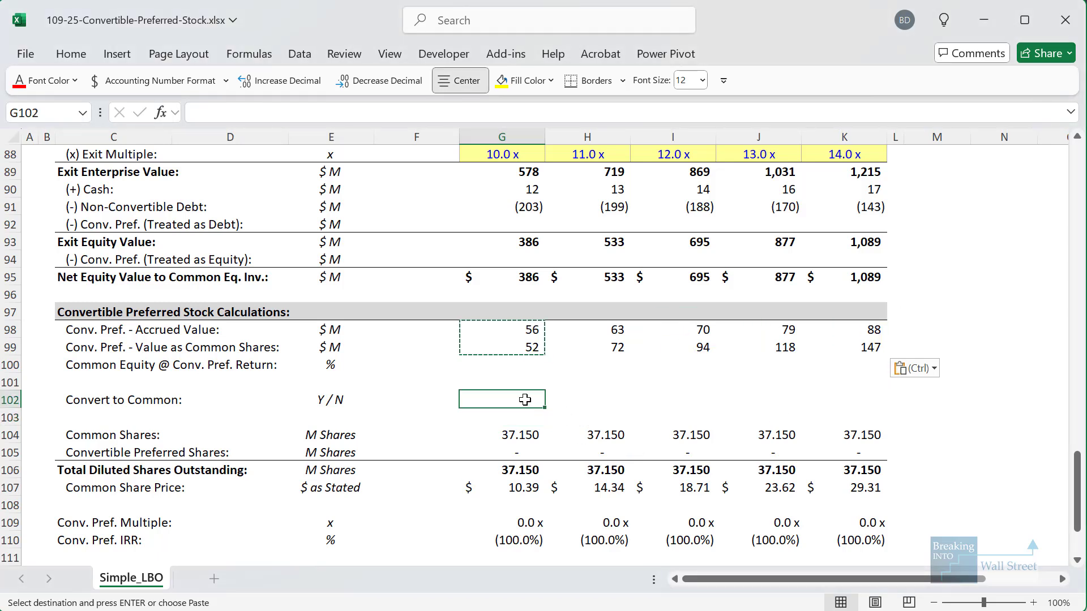
key("Escape")
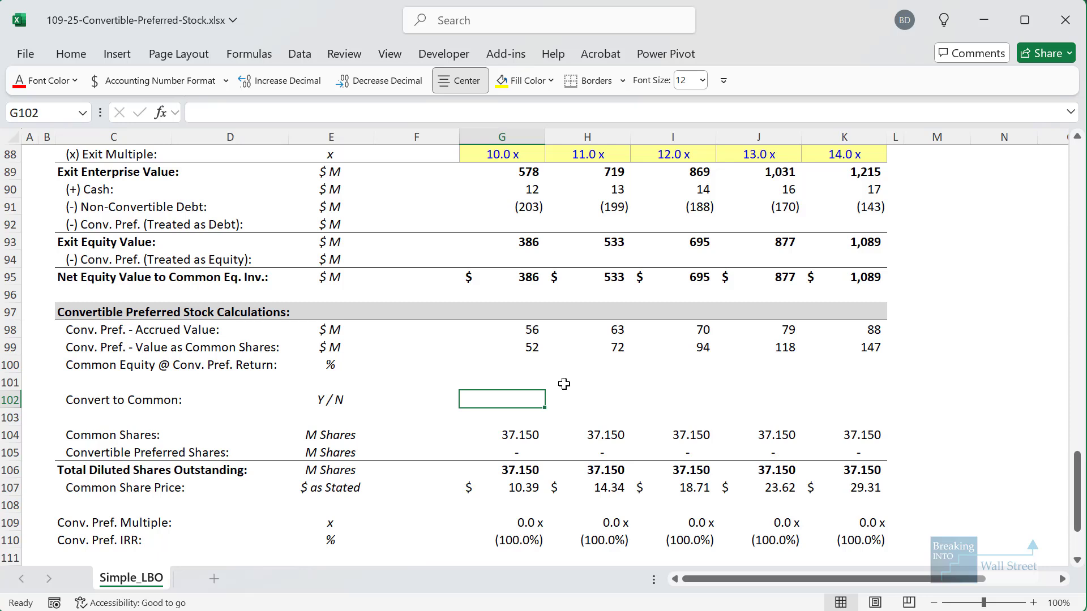
type("=IF(")
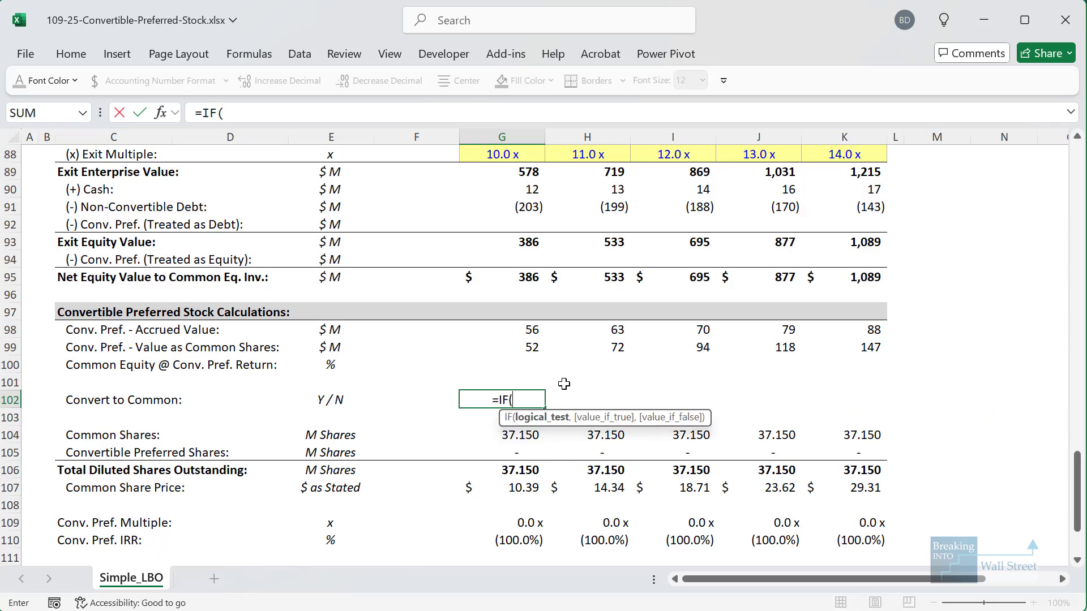
key("Up")
key("Up")
key("Up")
type(">")
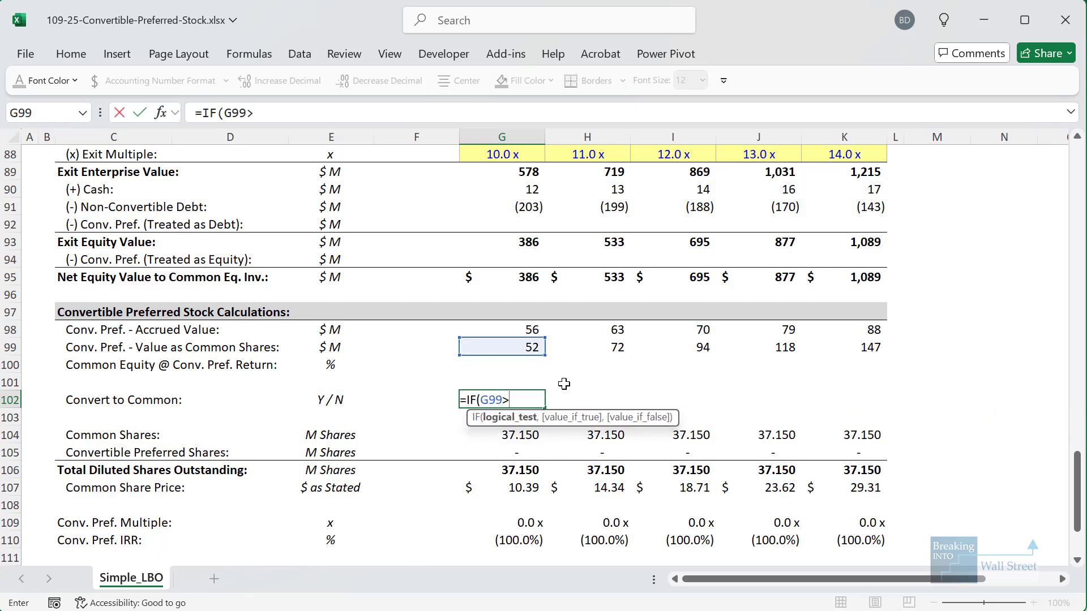
key("Up")
key("Up")
key("Up")
key("Up")
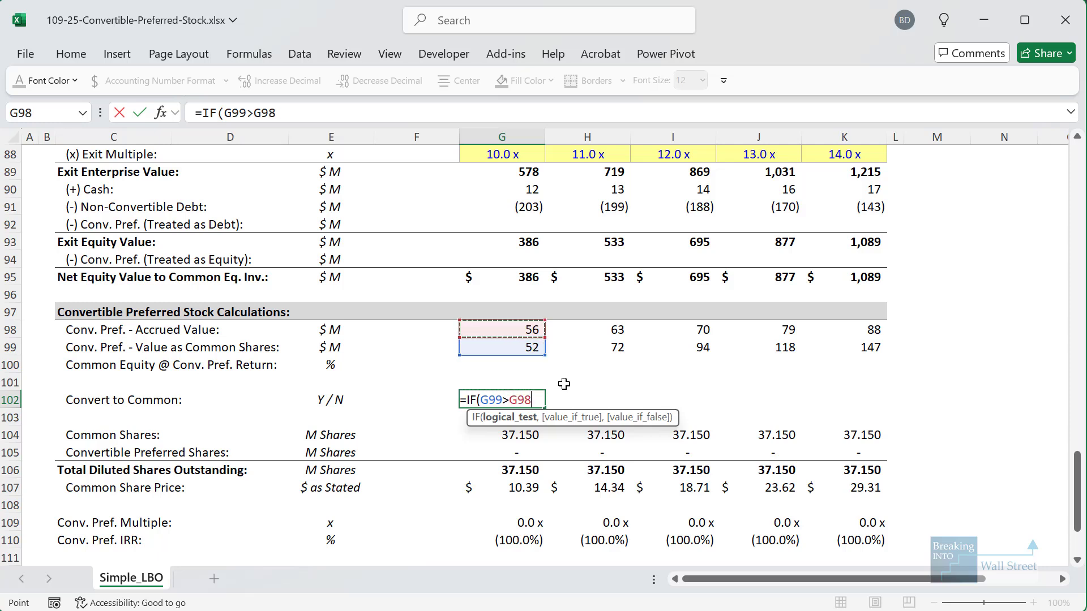
type(",1,0")
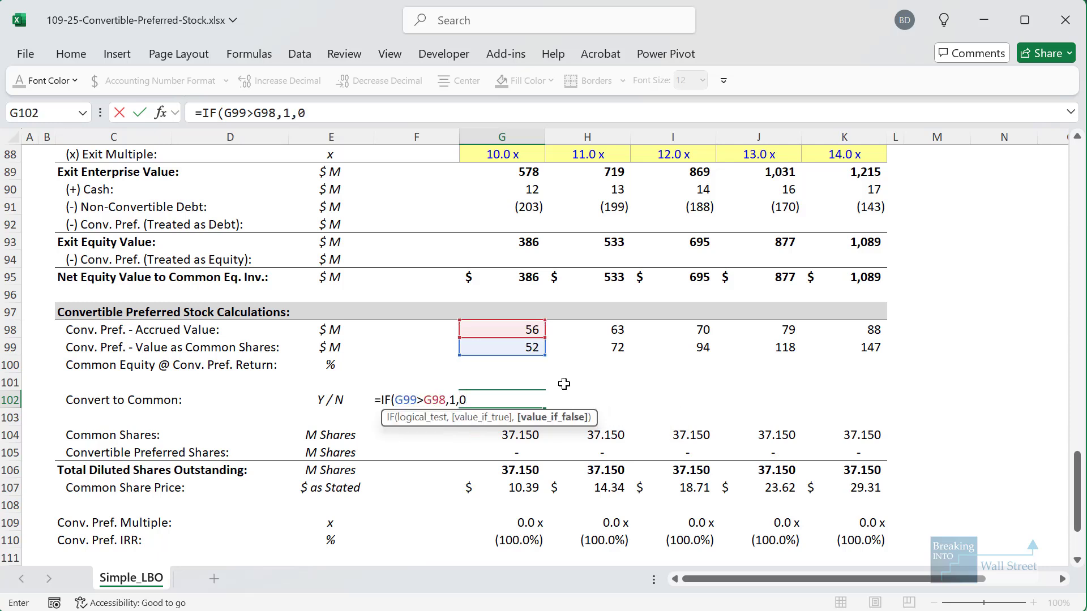
type(")")
key("ctrl+Return")
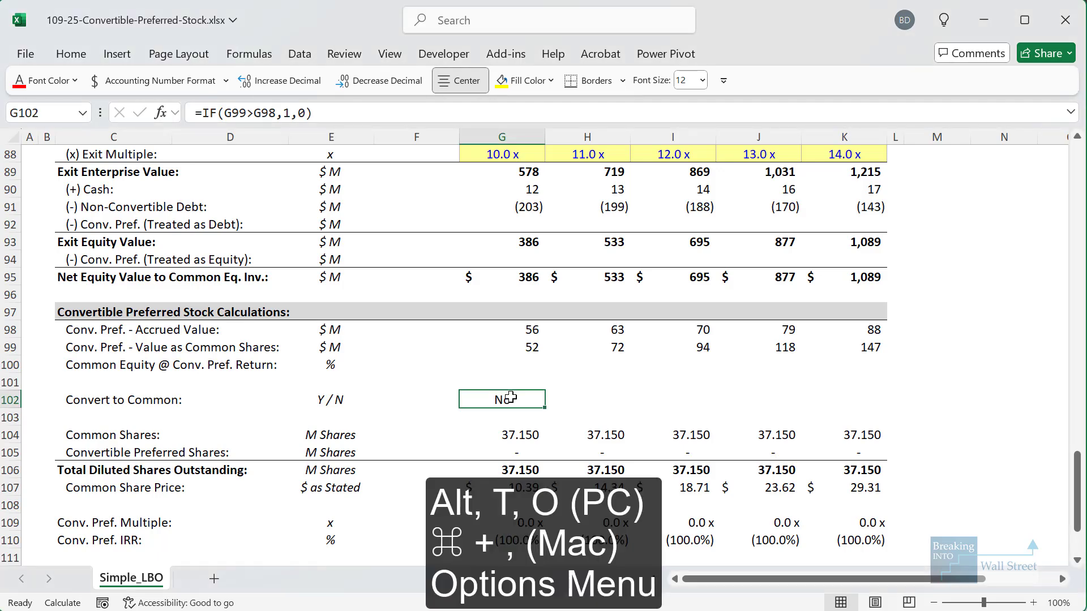
Examine the calculation settings on the Formulas page of Excel Options
key("alt+t")
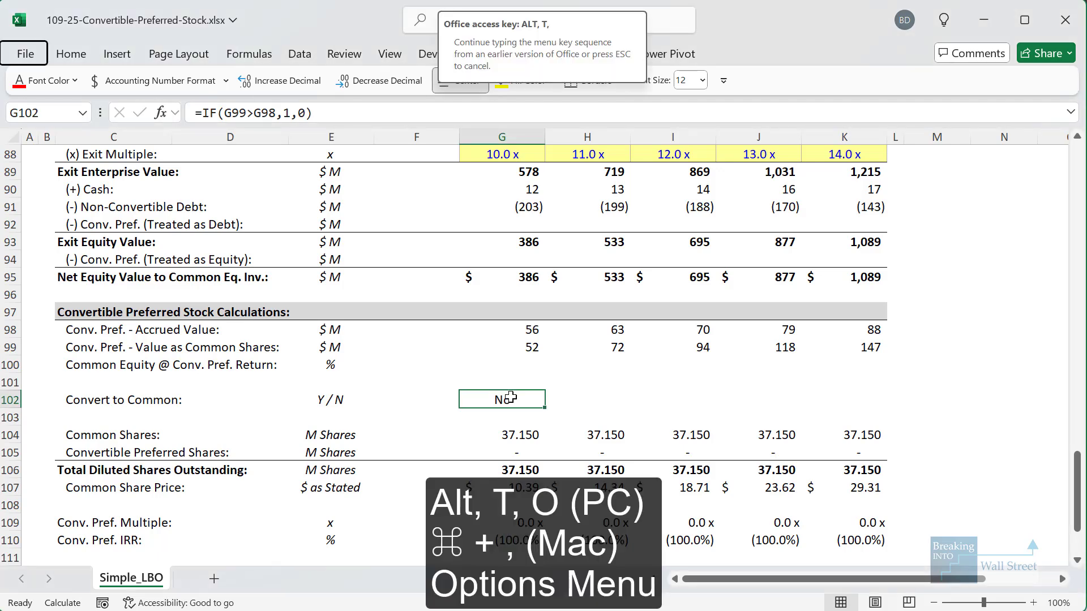
key("o")
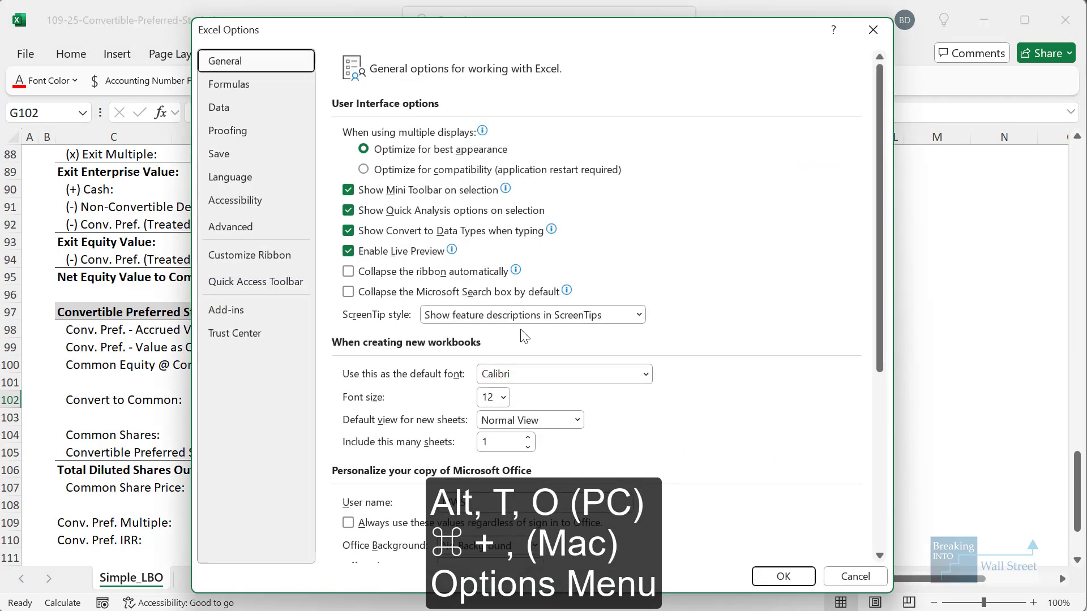
left_click(298, 86)
left_click_drag(588, 108, 848, 219)
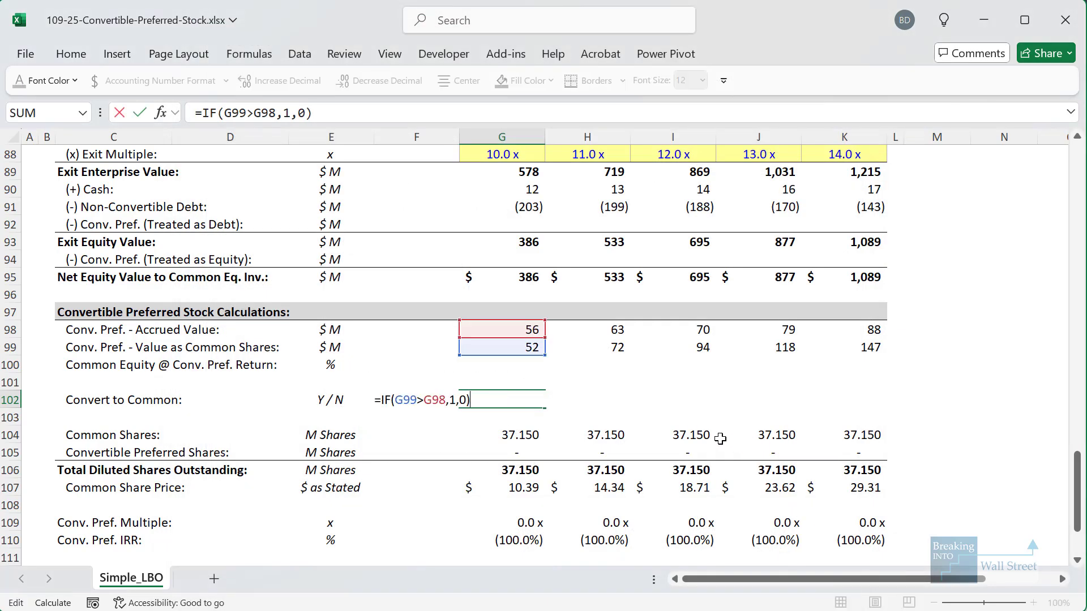
Copy only the formula of the Convert to Common switch in G102 across through Year 5
scroll(534, 370, "down", 1)
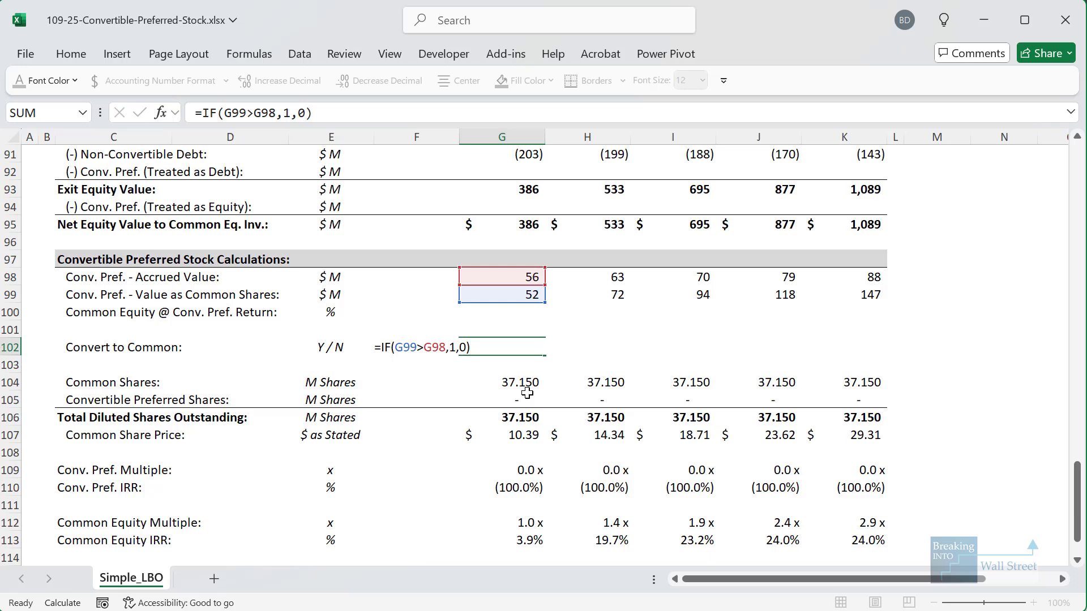
key("ctrl+Return")
key("ctrl+c")
key("shift+Right")
key("shift+Right")
key("shift+Right")
key("shift+Right")
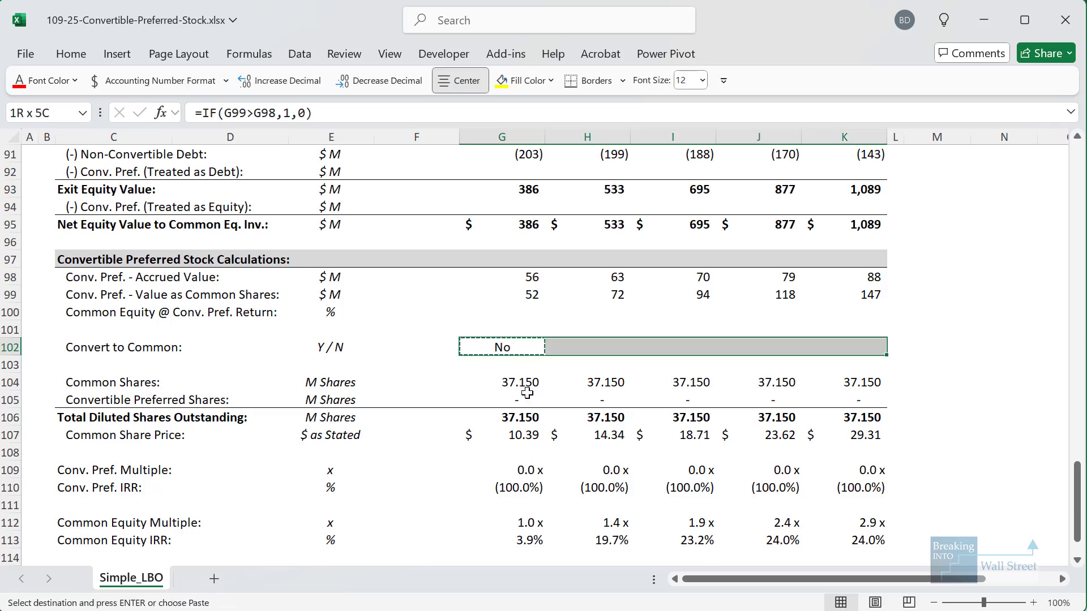
key("ctrl+alt+v")
key("f")
key("Return")
scroll(526, 393, "up", 1)
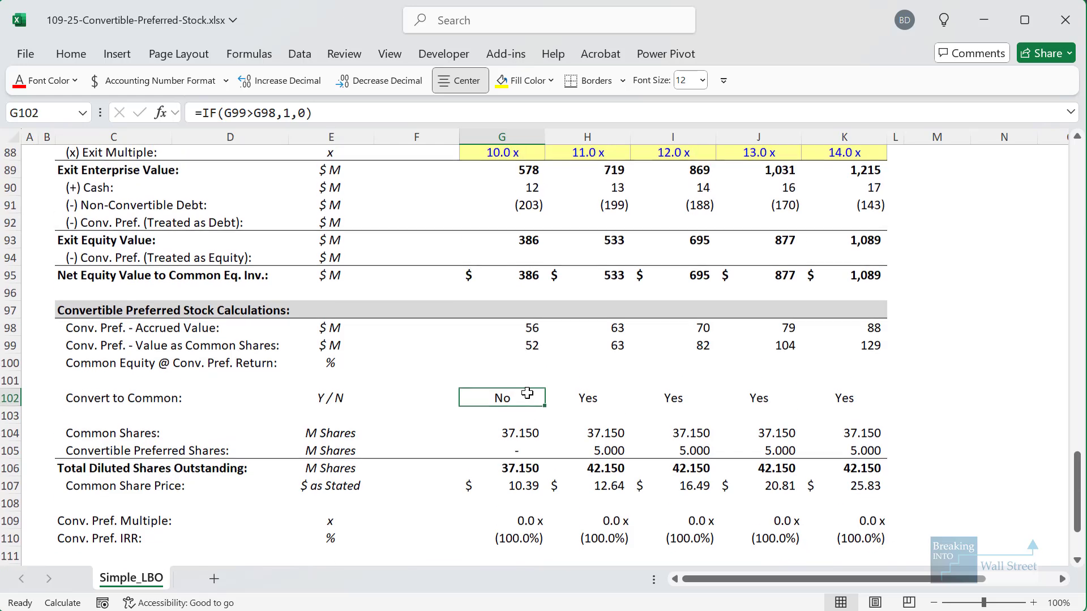
mouse_move(454, 379)
left_mouse_down()
mouse_move(572, 417)
mouse_move(556, 417)
left_mouse_up()
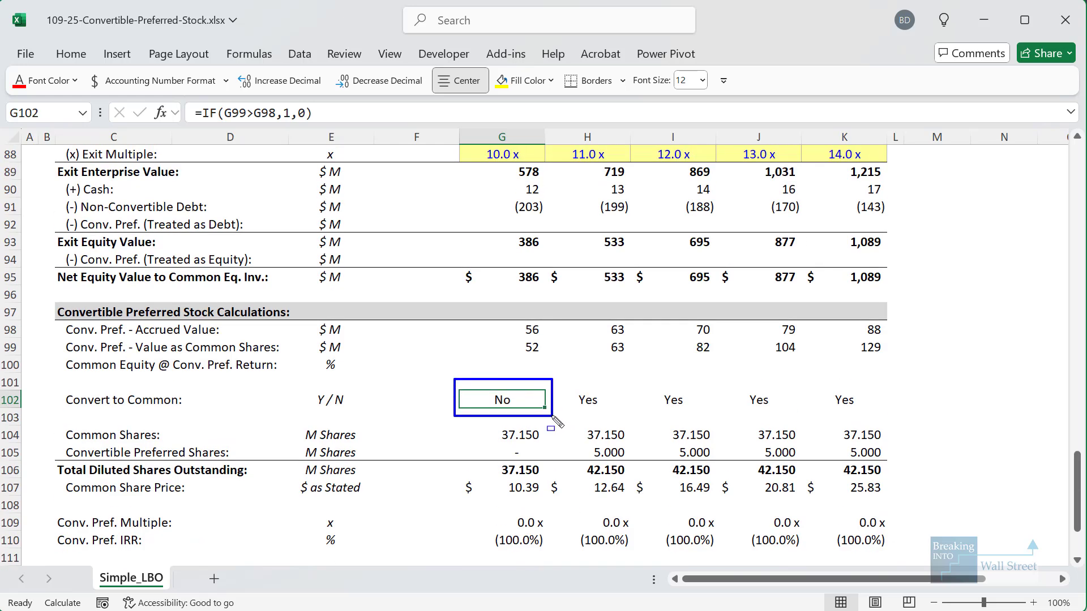
left_click_drag(563, 380, 902, 416)
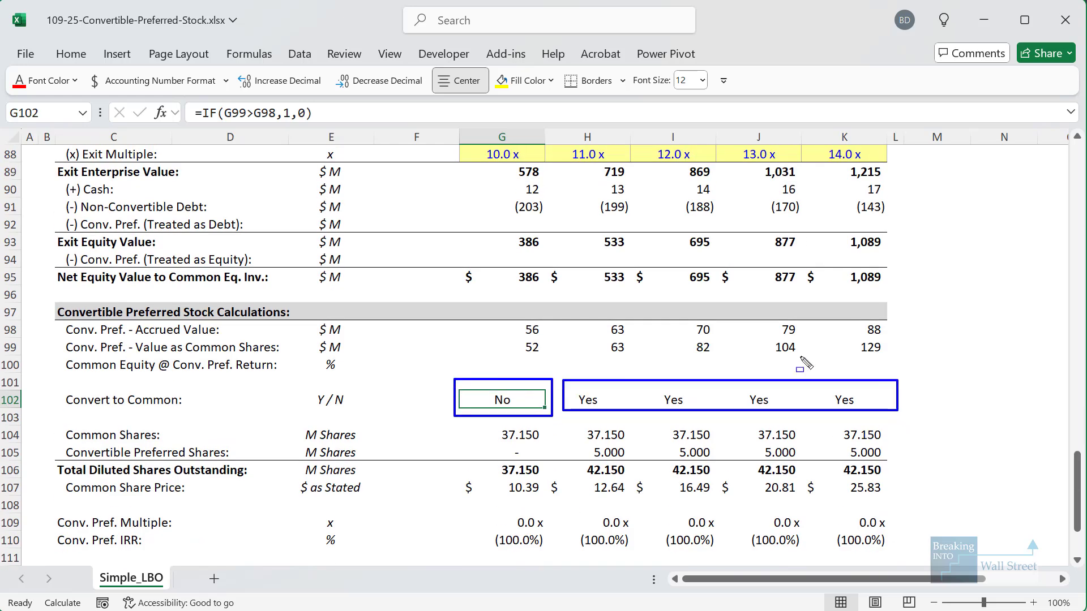
key("Escape")
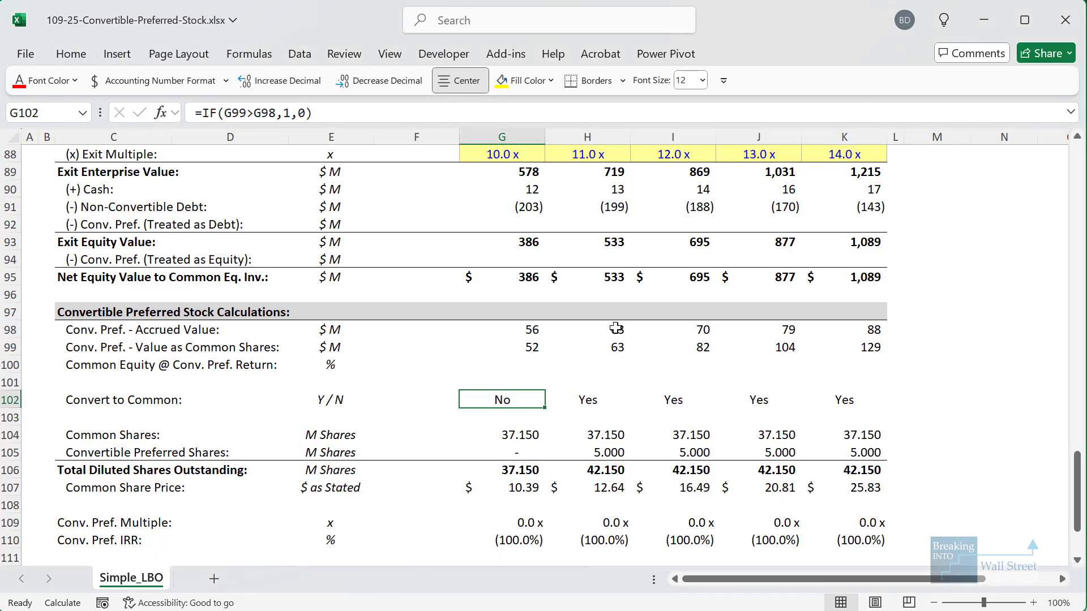
Calculate the Year 1 Conv. Pref. (Treated as Debt) deduction in G92 as =-G98*(1-G102)
left_click(519, 229)
scroll(581, 269, "up", 1)
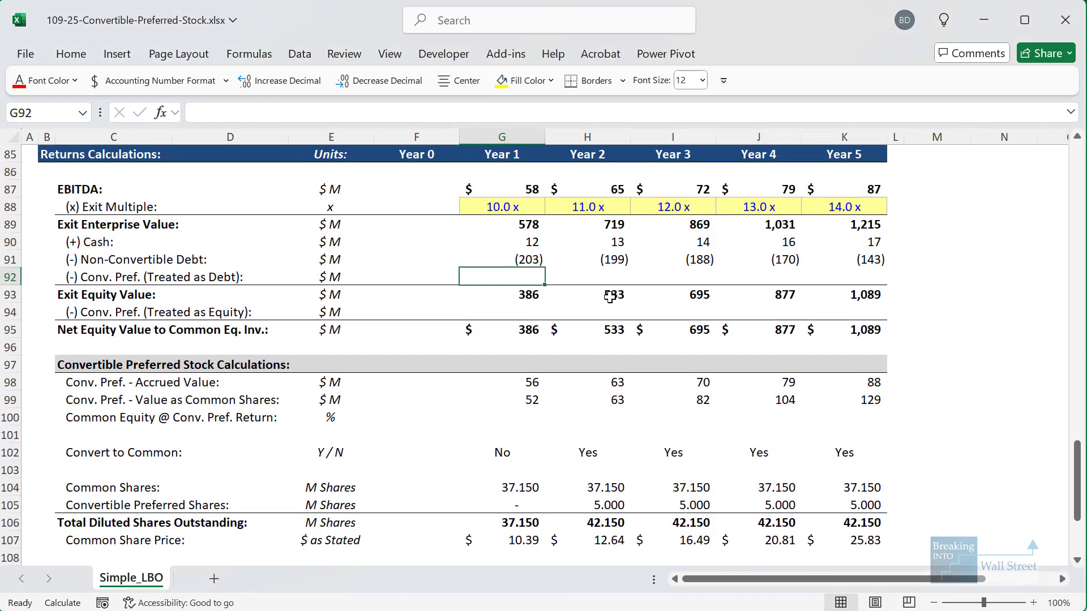
type("=-")
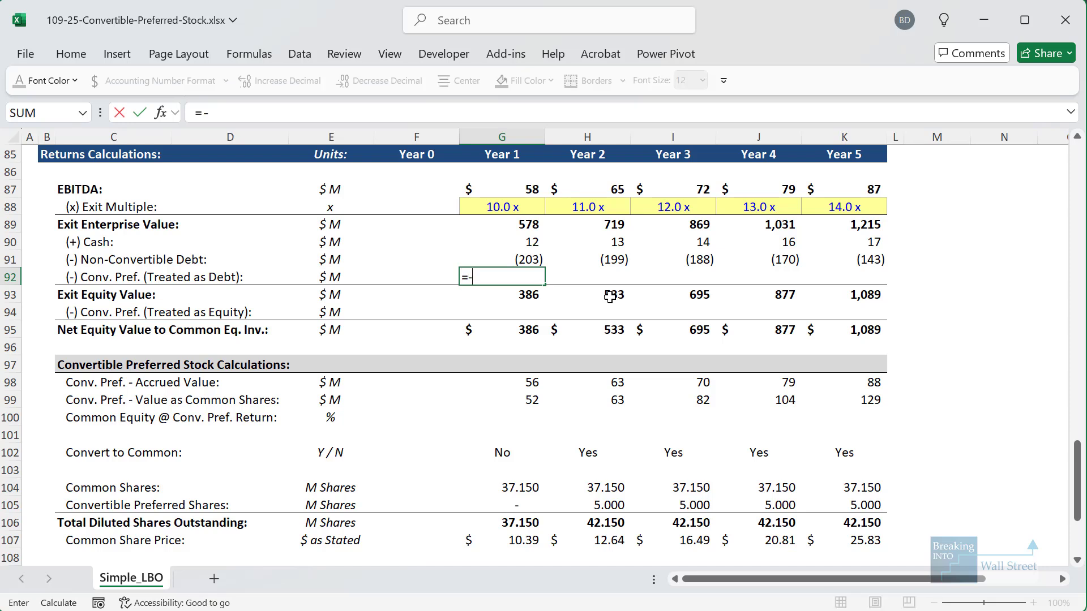
left_click(532, 383)
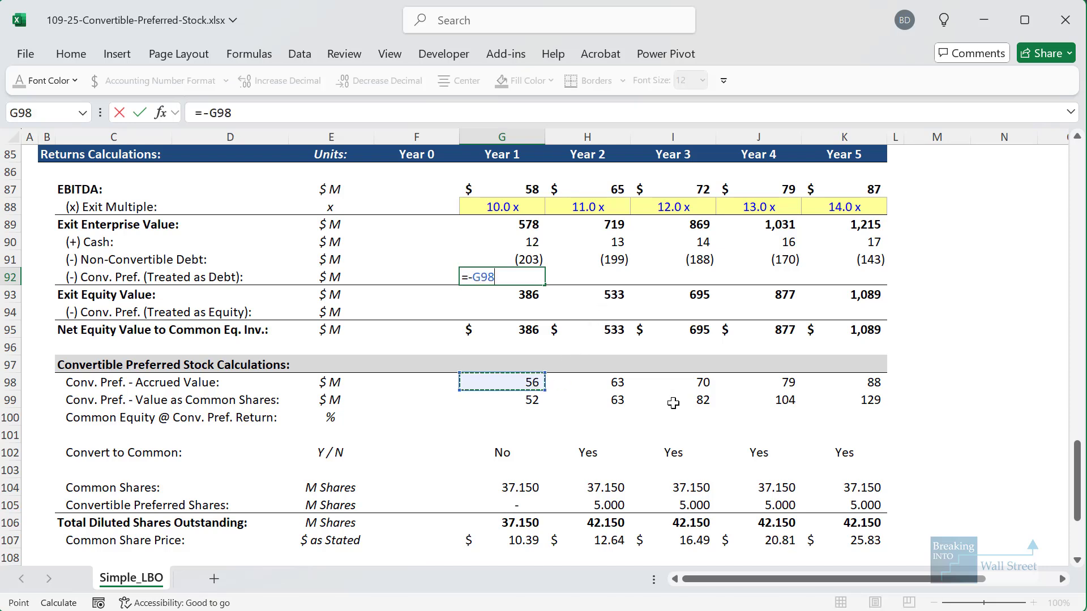
type("*(1-")
left_click(524, 453)
type(")")
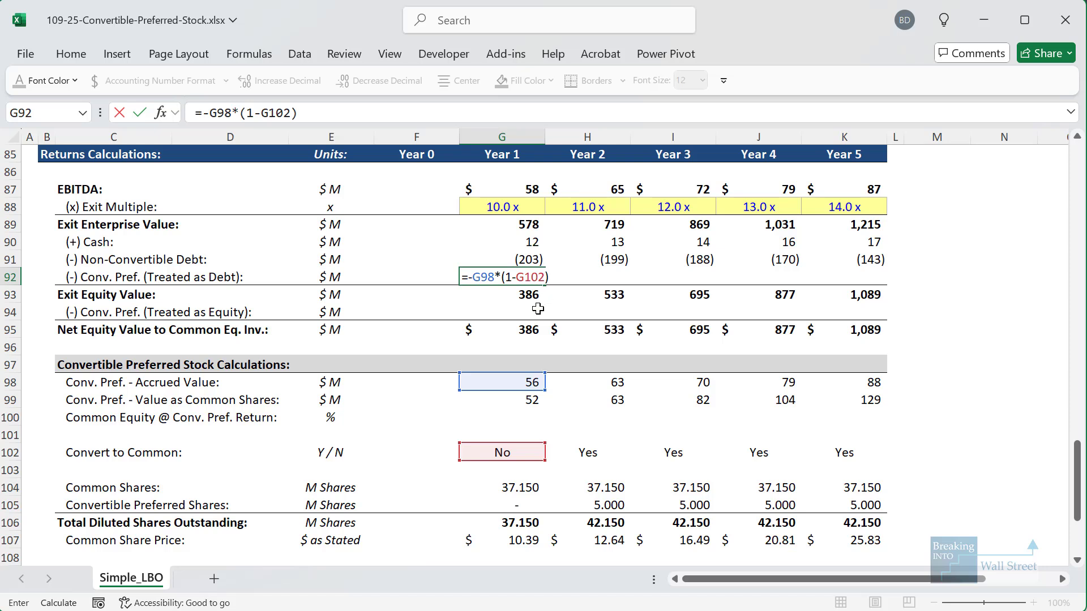
key("ctrl+Return")
Calculate the Year 1 Conv. Pref. (Treated as Equity) deduction in G94 as =-G99*G102
key("Down")
key("Down")
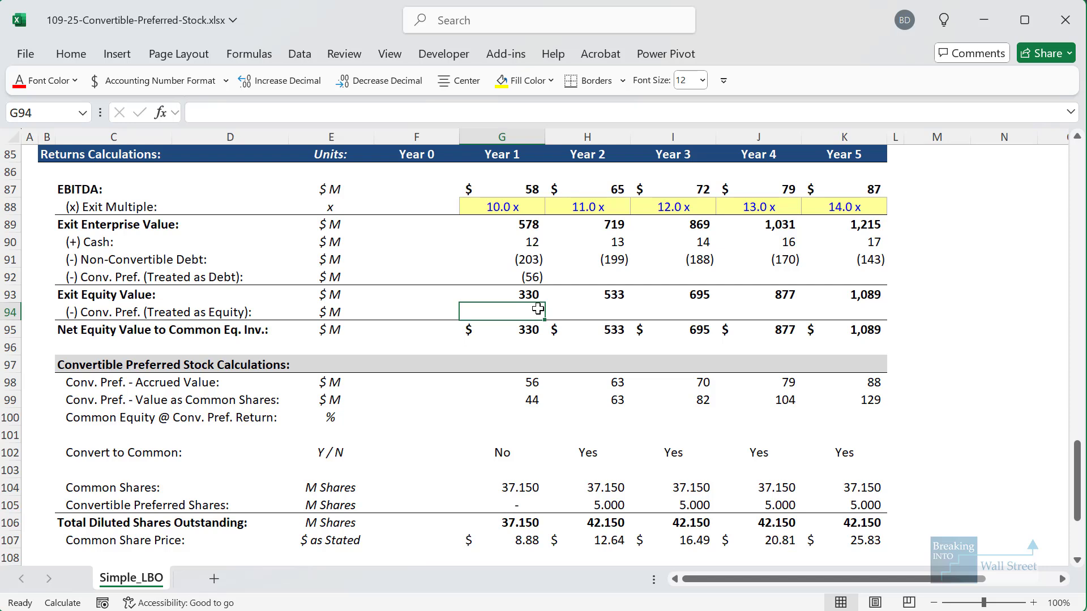
type("=-")
key("Down")
key("Down")
key("Down")
key("Down")
key("Down")
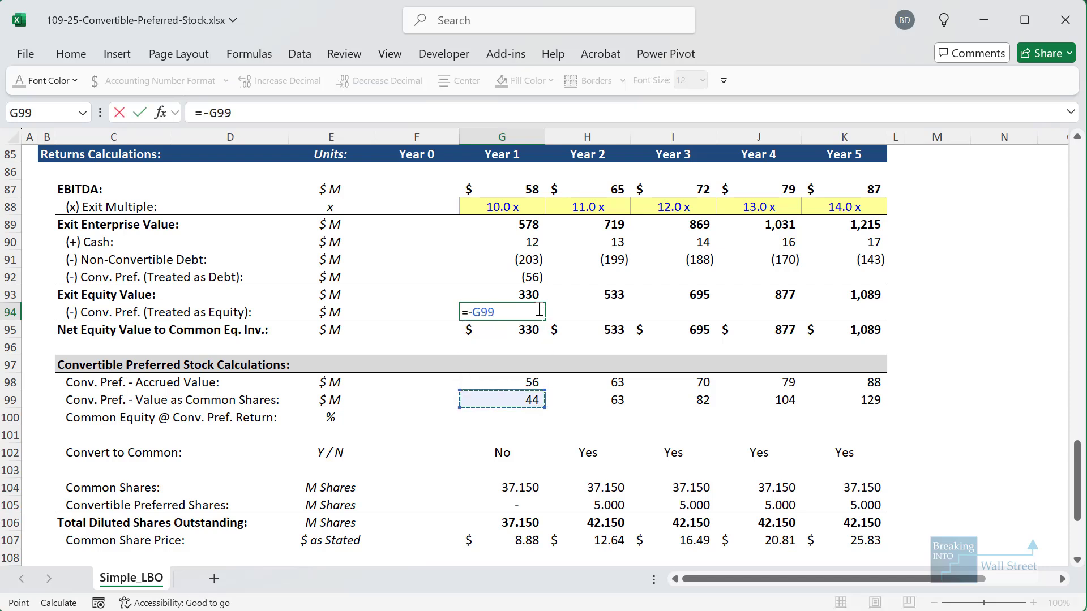
type("*")
left_click(514, 452)
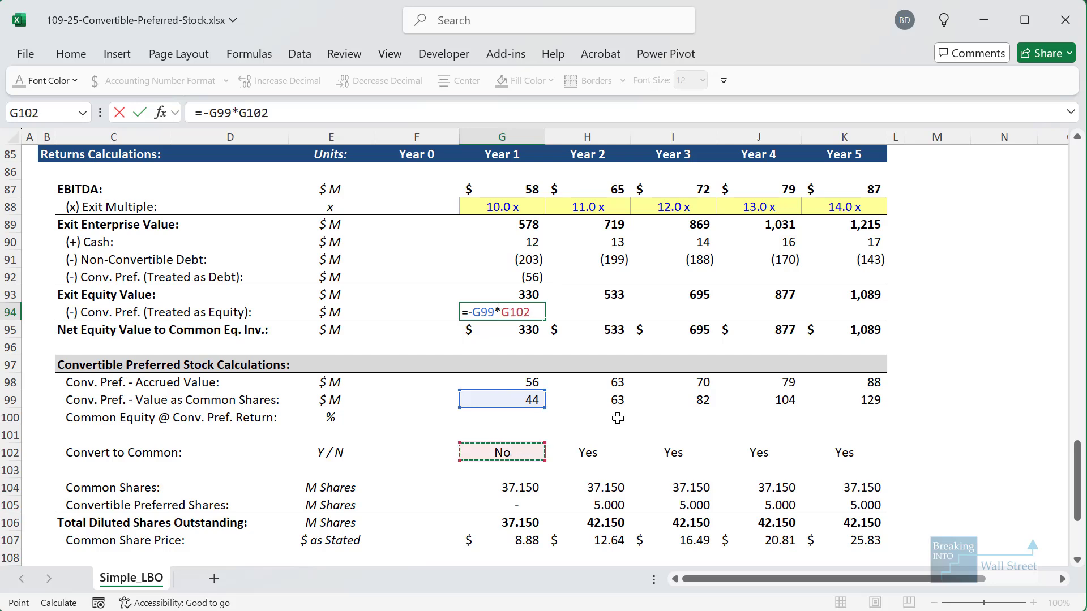
key("ctrl+Return")
Copy the Conv. Pref. (Treated as Debt) formula in G92 across through Year 5
key("Up")
key("Up")
key("ctrl+c")
key("shift+Right")
key("shift+Right")
key("shift+Right")
key("shift+Right")
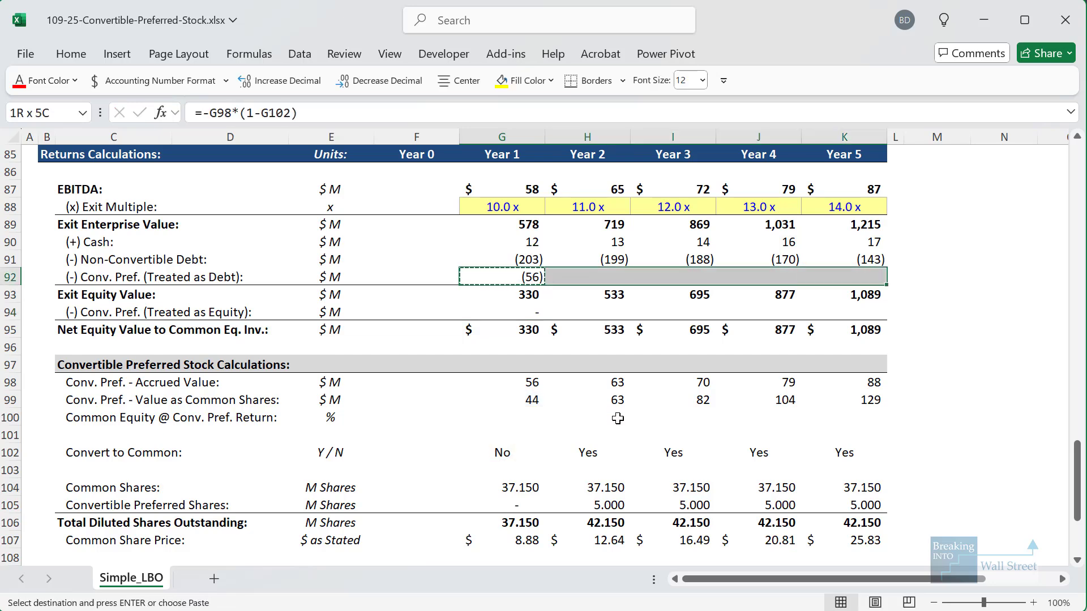
key("Return")
Copy the Conv. Pref. (Treated as Equity) formula in G94 across through Year 5
key("Down")
key("Down")
key("ctrl+c")
key("shift+Right")
key("shift+Right")
key("shift+Right")
key("shift+Right")
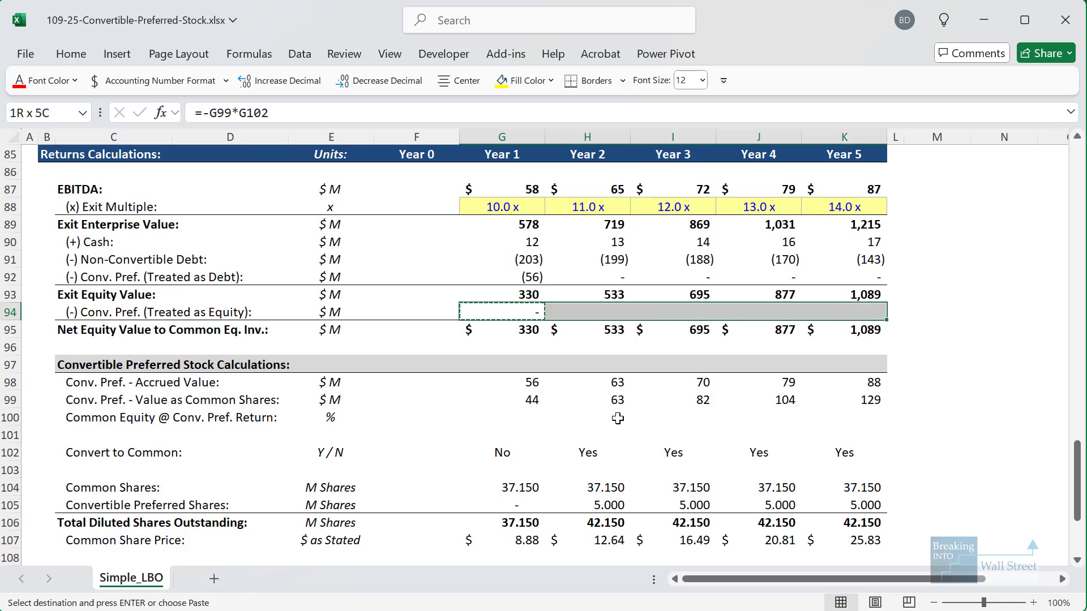
key("ctrl+v")
key("Down")
key("Escape")
key("Up")
key("Down")
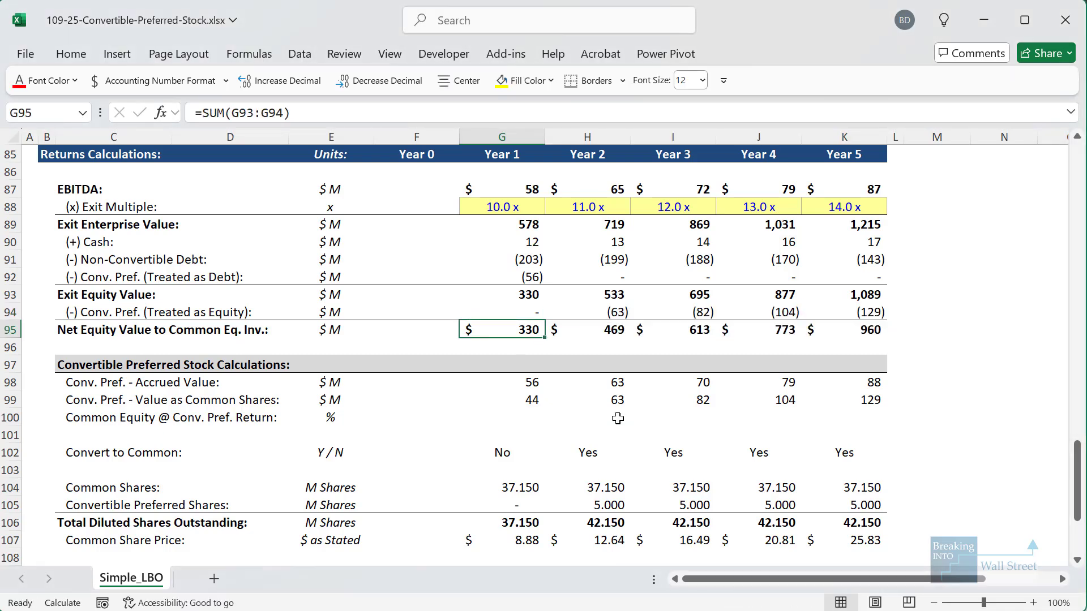
Examine the debt and equity deductions in rows 92 and 94 and the share prices, multiples and IRRs in rows 107 to 116
left_click(504, 468)
mouse_move(508, 260)
left_mouse_down()
mouse_move(538, 299)
mouse_move(860, 327)
mouse_move(909, 343)
left_mouse_up()
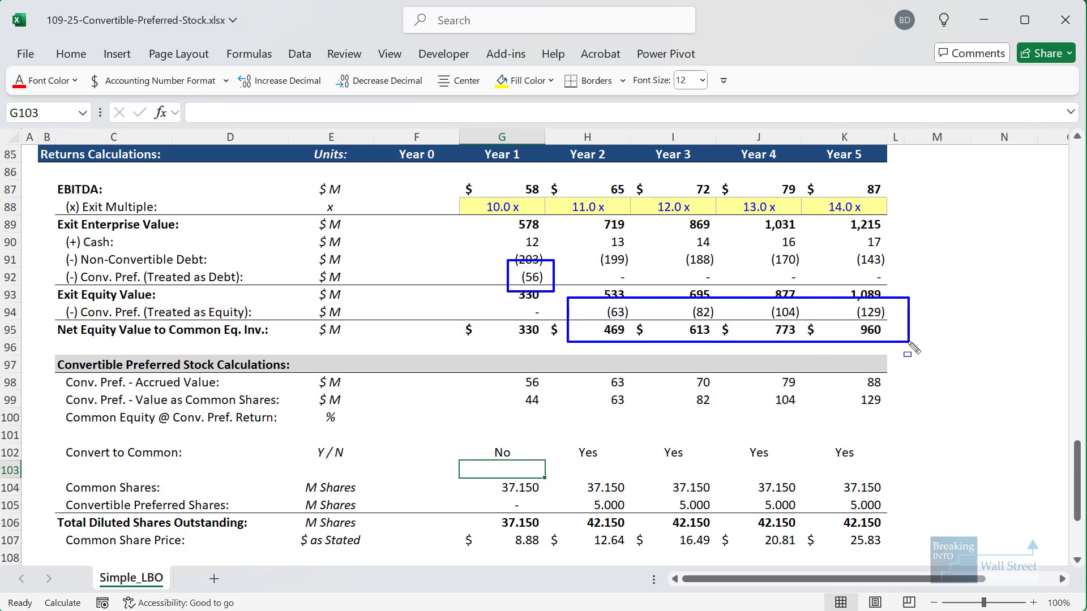
key("e")
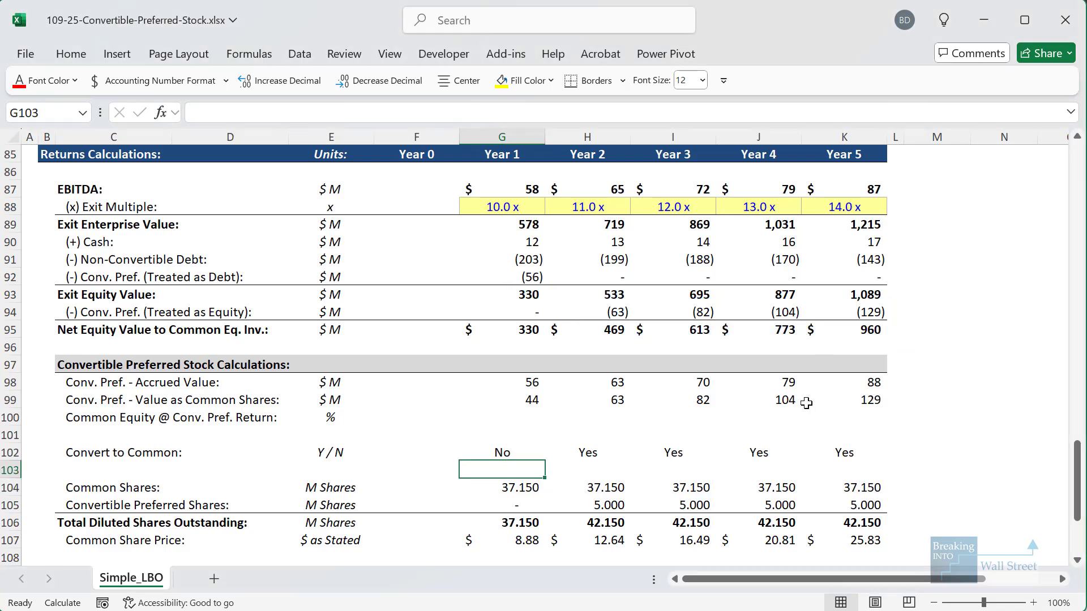
scroll(823, 411, "down", 4)
mouse_move(474, 316)
left_mouse_down()
mouse_move(724, 462)
mouse_move(954, 521)
left_mouse_up()
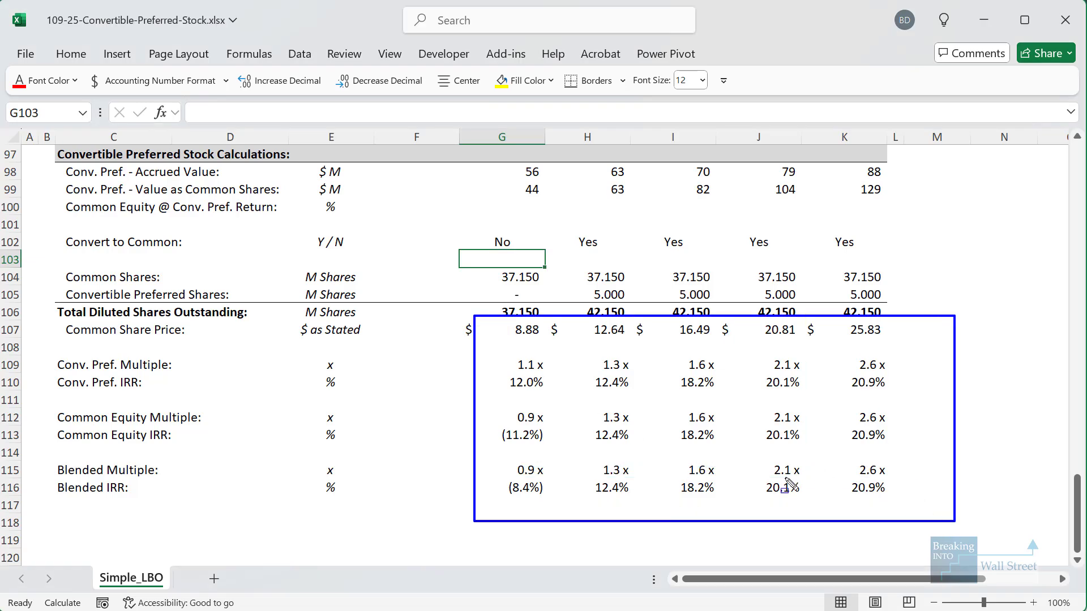
key("Escape")
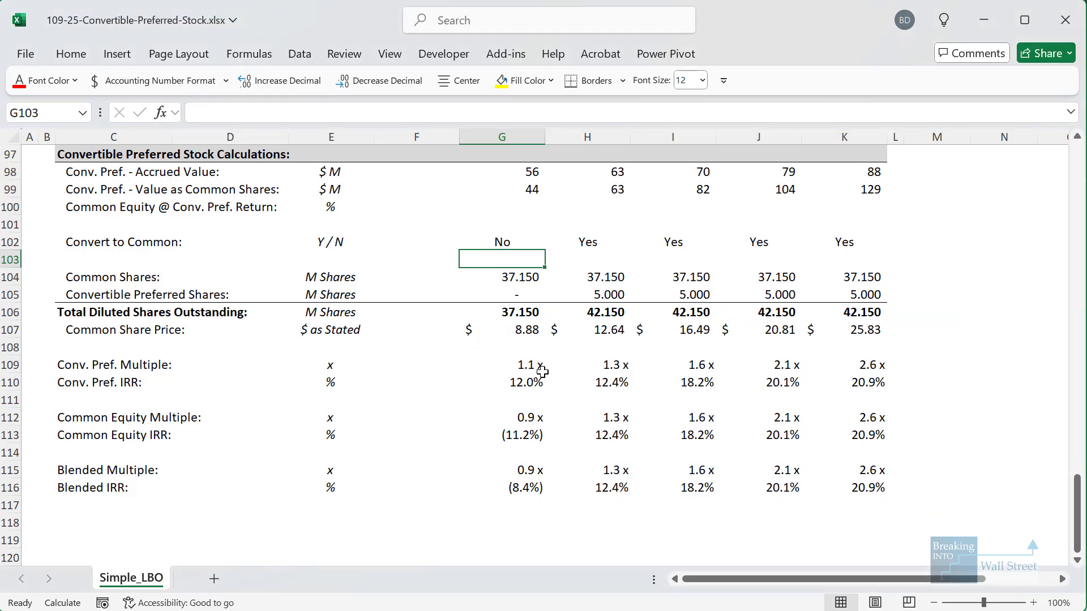
Inspect the Year 1 formulas for the Conv. Pref. (Treated as Equity) deduction in G94 and the Convert to Common switch in G102
scroll(538, 368, "up", 2)
left_click(503, 276)
scroll(507, 283, "up", 2)
left_click(513, 317)
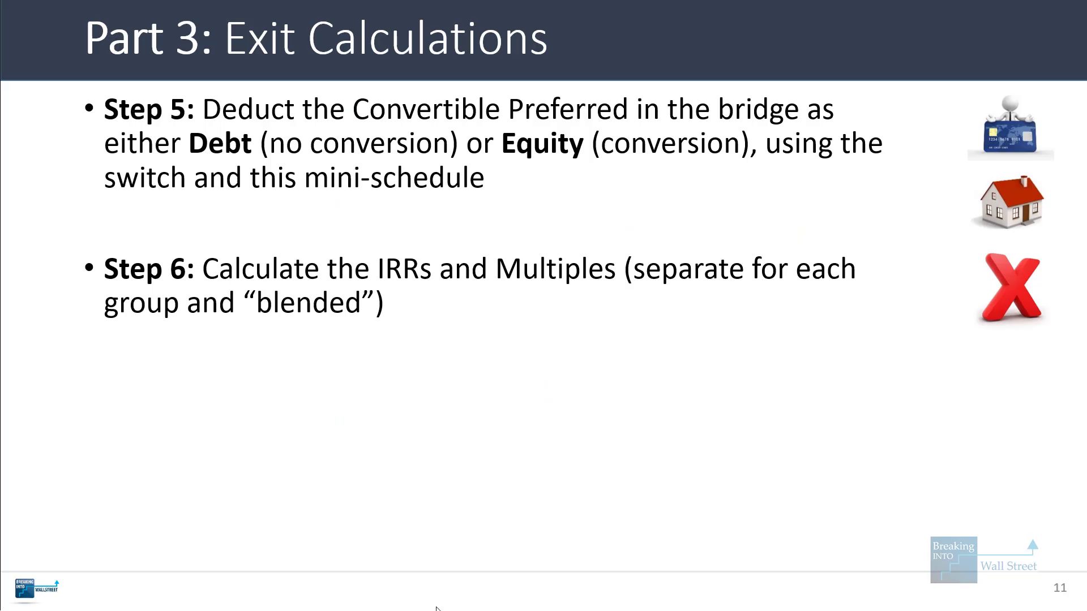
key("Right")
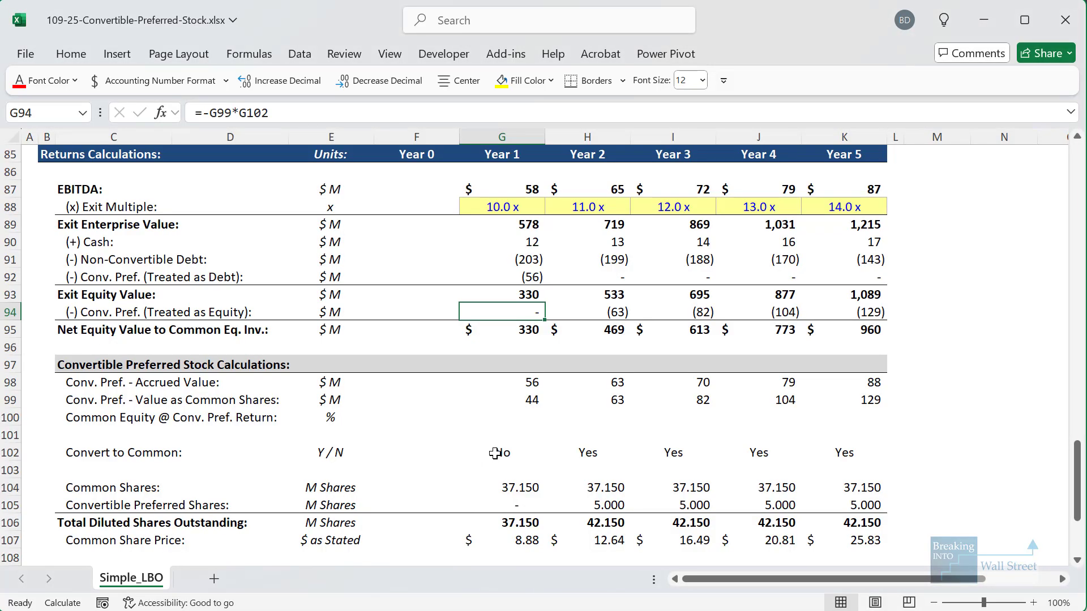
left_click(498, 453)
scroll(582, 429, "down", 1)
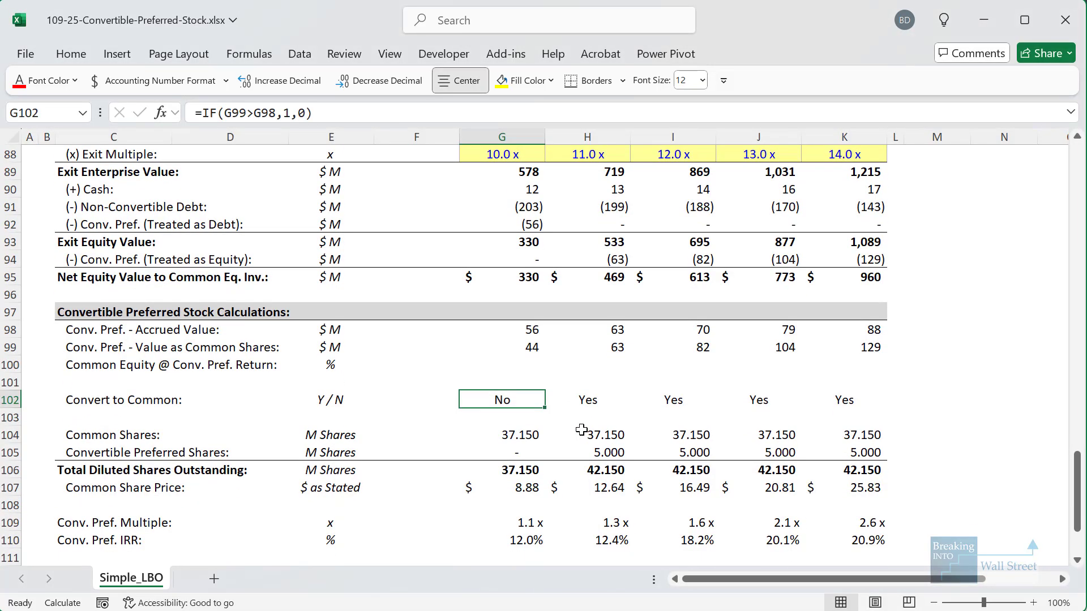